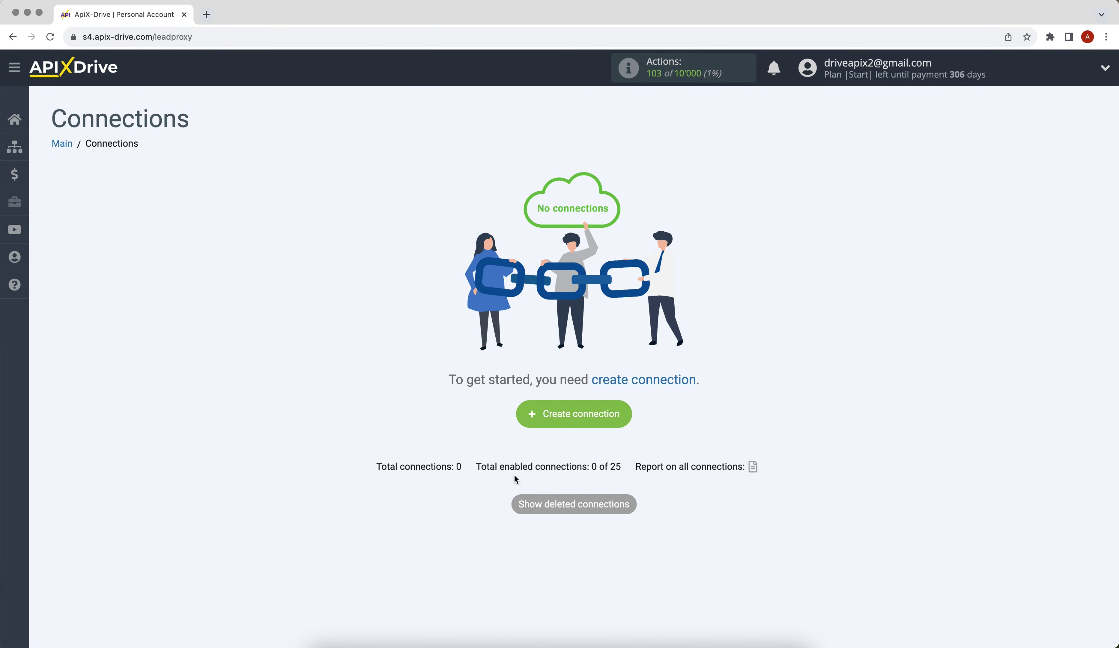
Create a new connection with Google Sheets as the data source system.
left_click(530, 414)
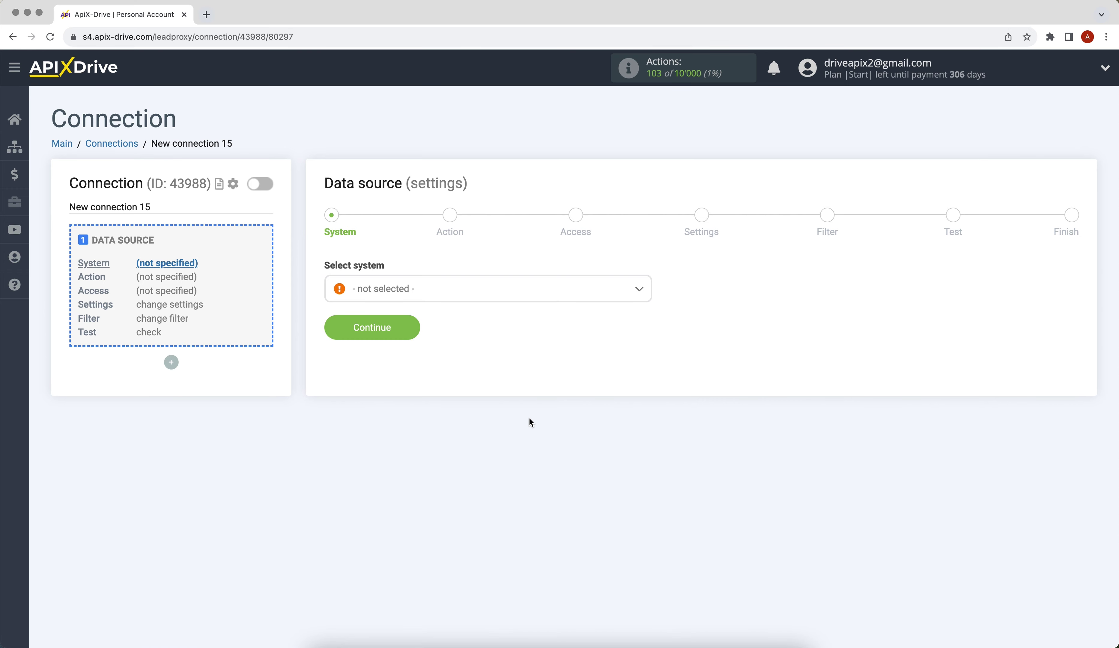
left_click(511, 293)
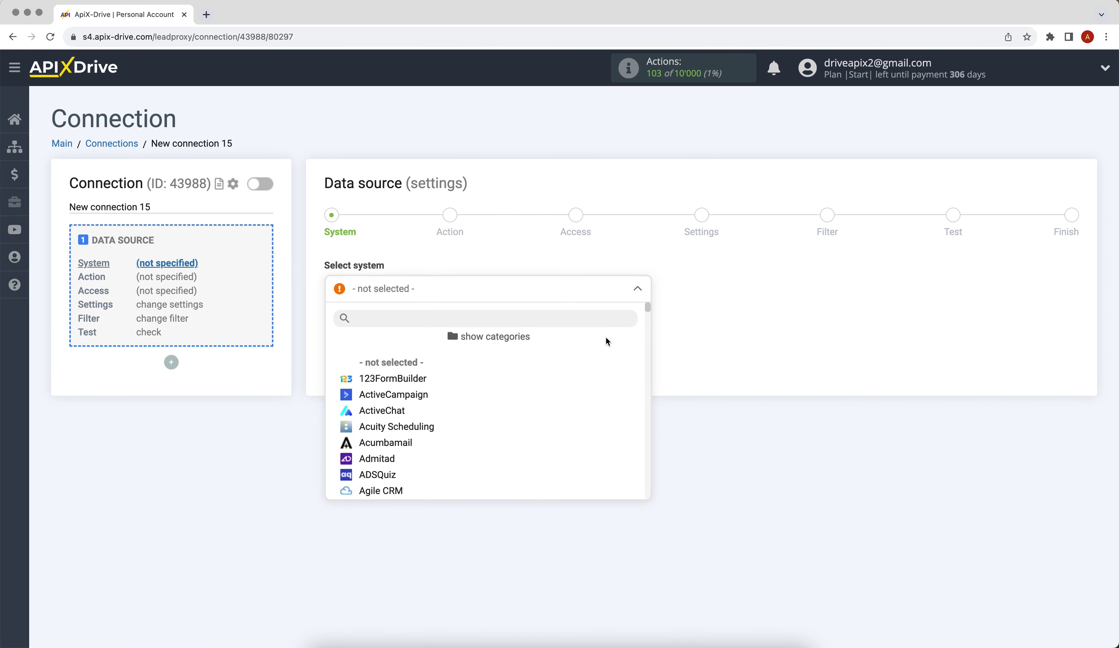
left_click_drag(650, 306, 647, 377)
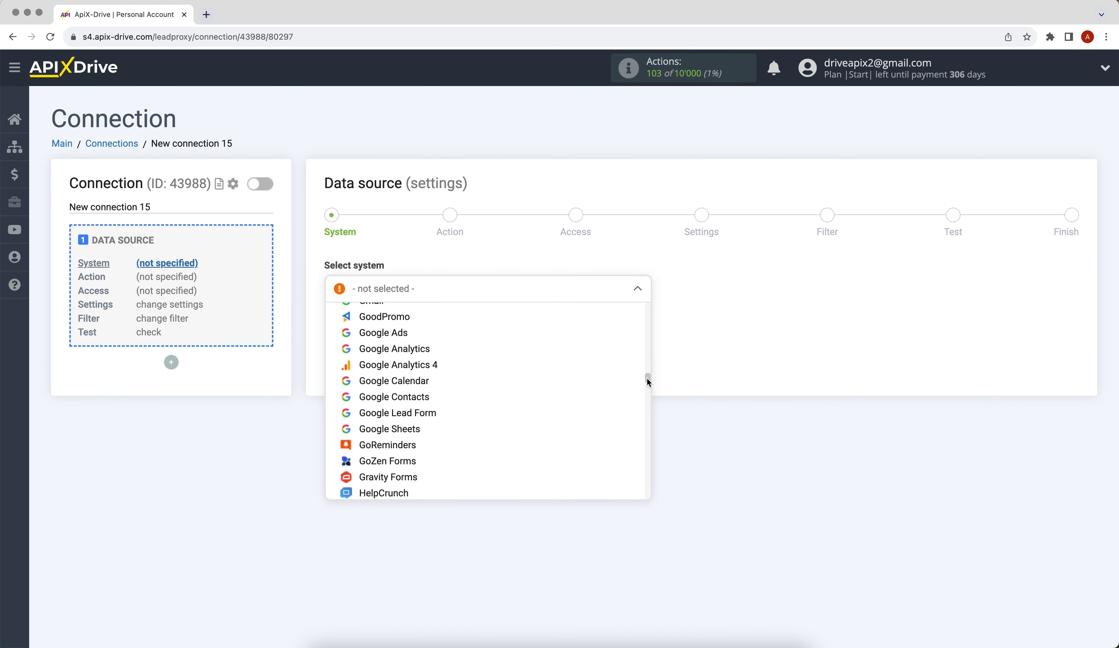
left_click(392, 432)
left_click(330, 325)
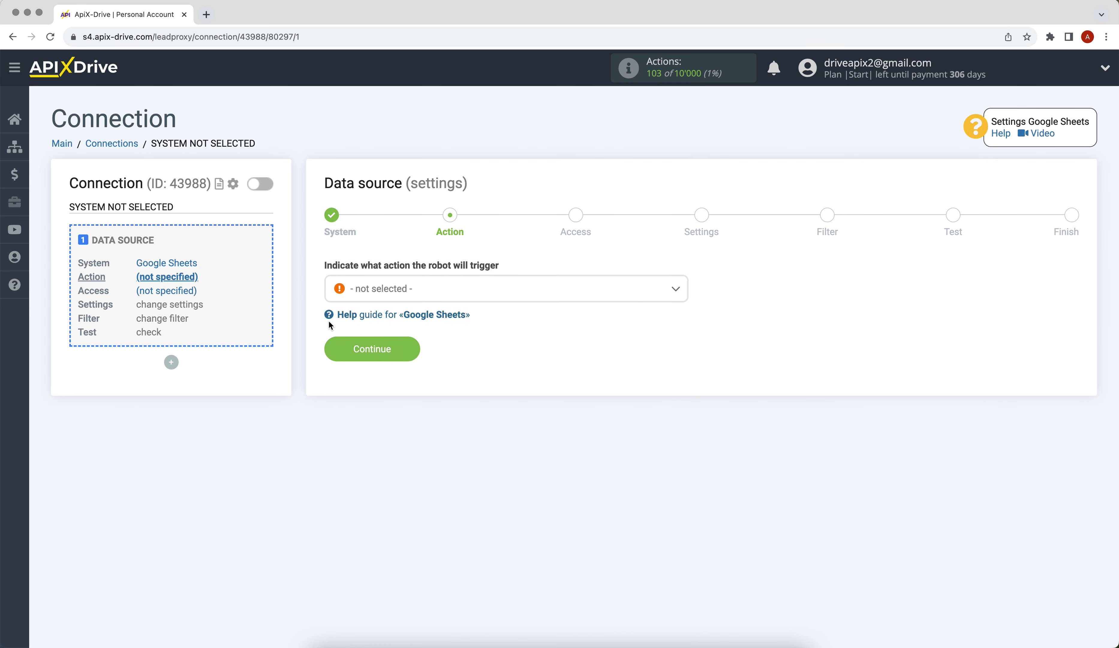
Choose Get ROWS (new) as the source action and continue to account access.
left_click(385, 288)
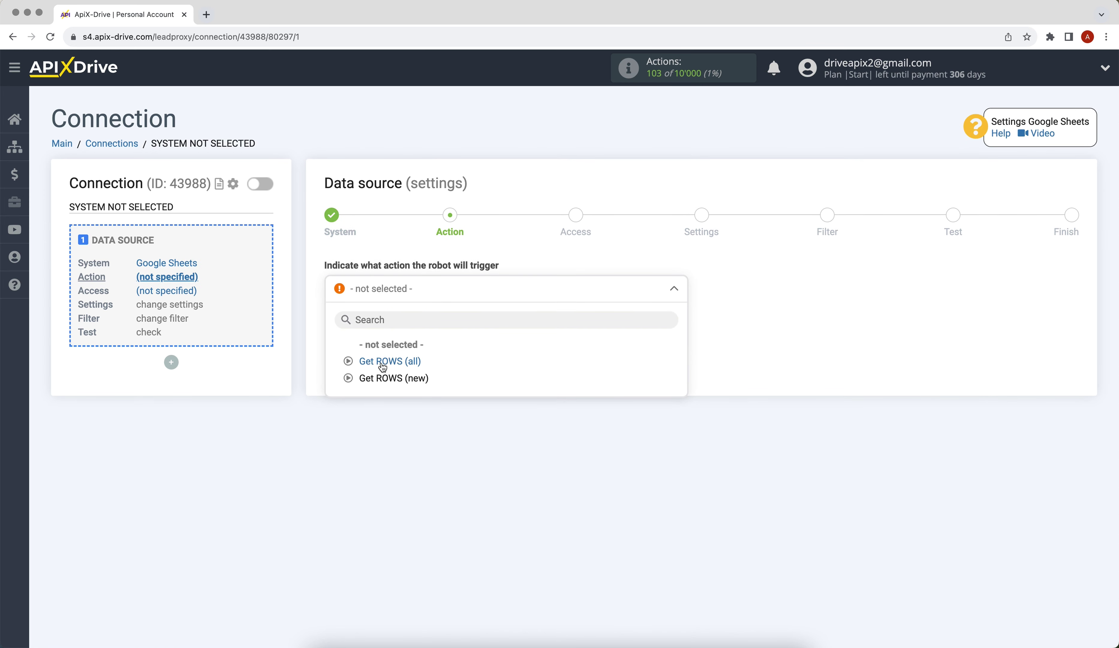
left_click(383, 379)
left_click(337, 358)
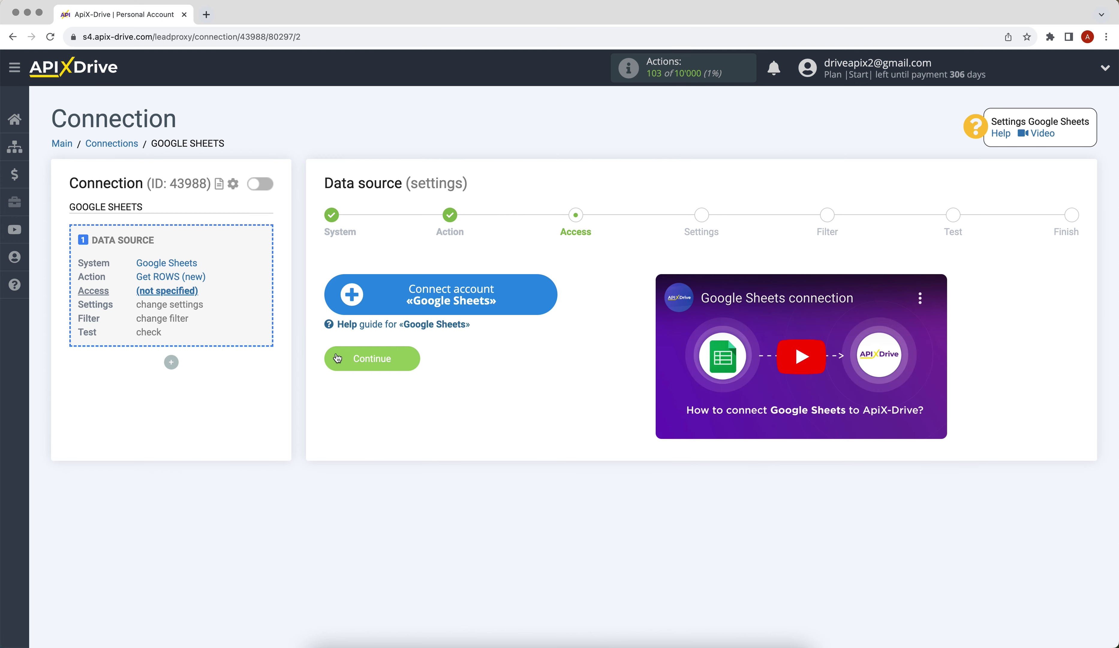
Connect a Google Sheets account by signing in with the Google e-mail and password, then allowing access.
left_click(347, 308)
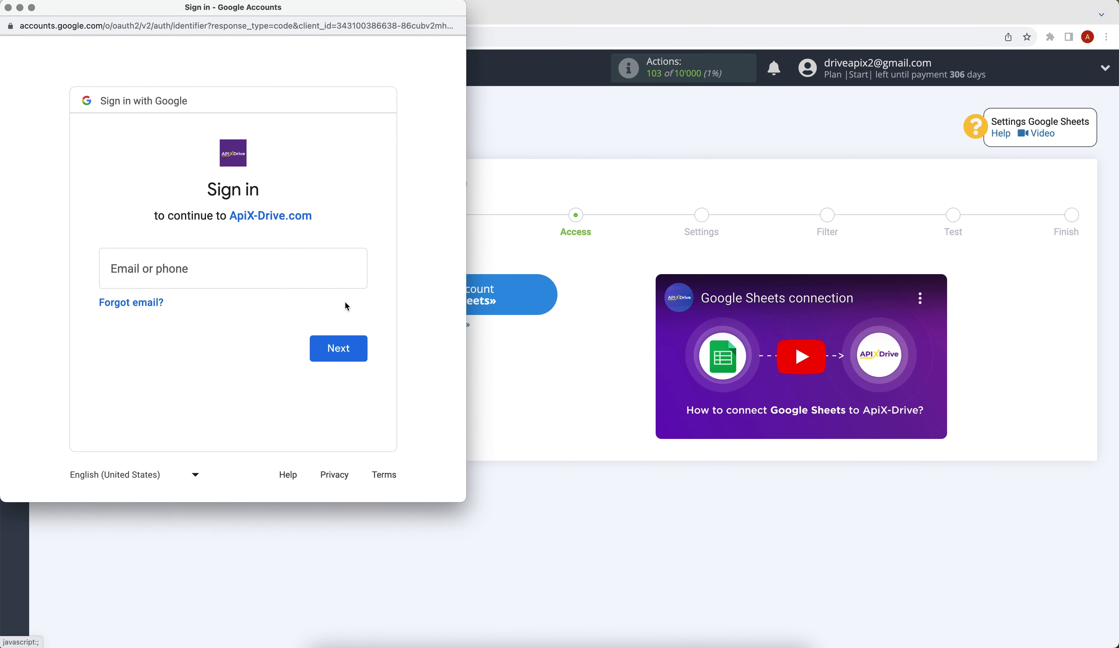
left_click(271, 271)
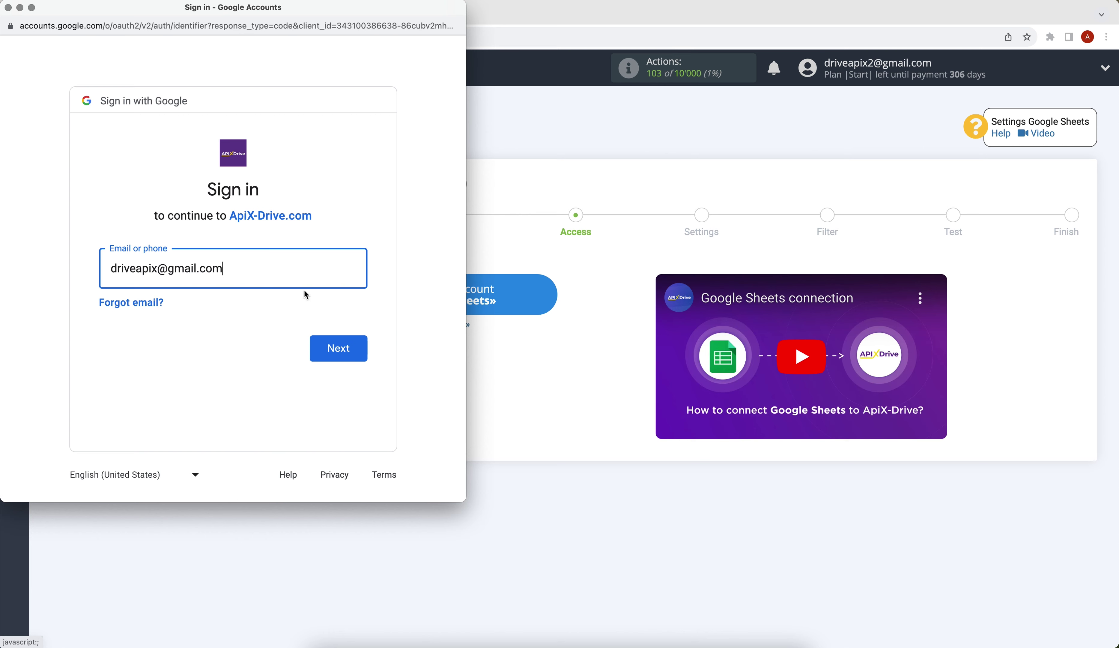
left_click(341, 340)
type("••••••••")
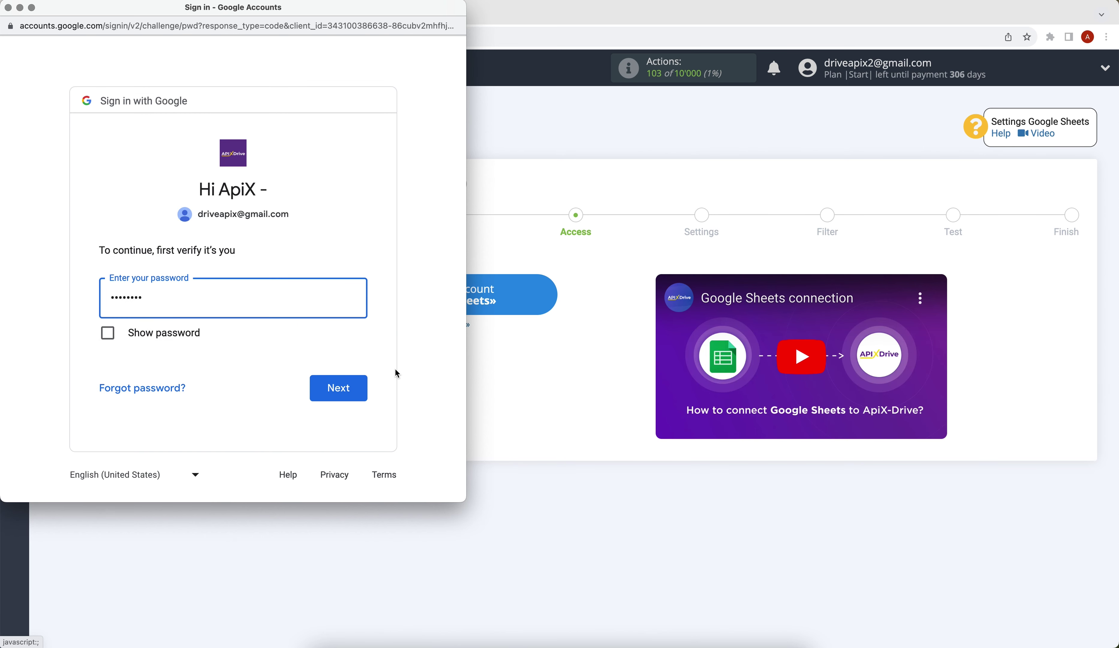
left_click(352, 391)
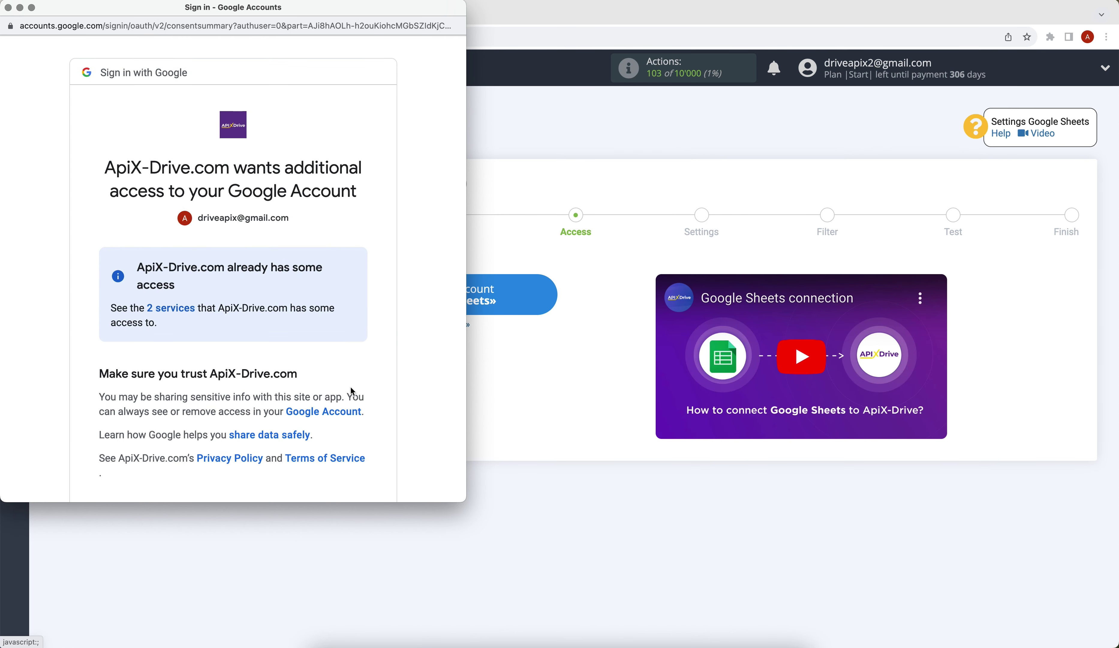
scroll(353, 391, "down", 3)
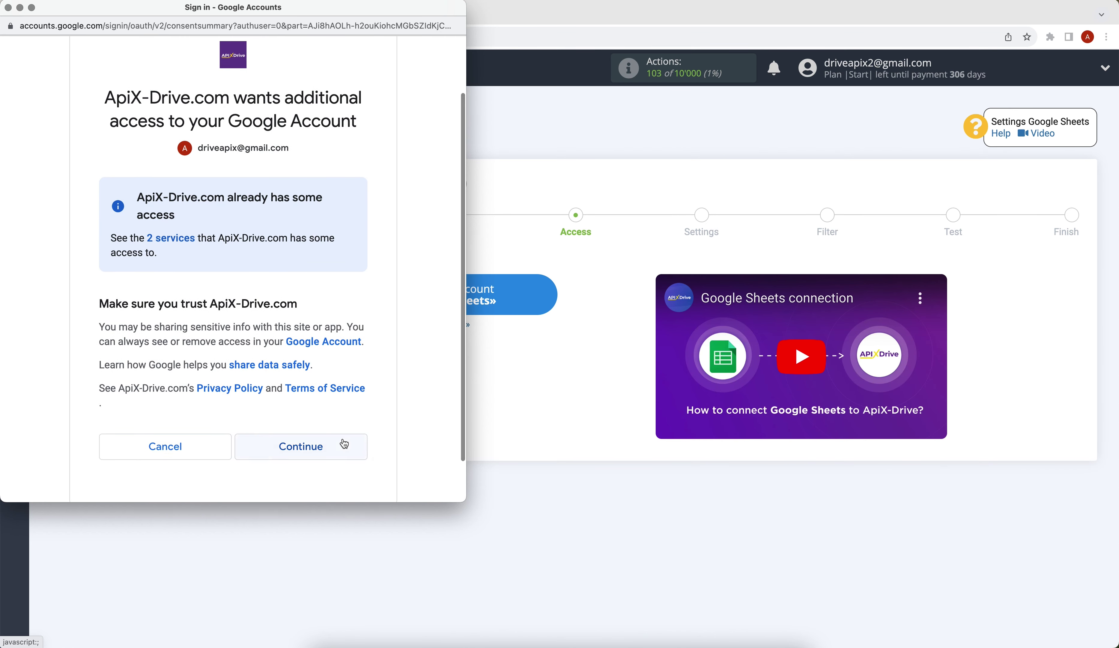
left_click(345, 444)
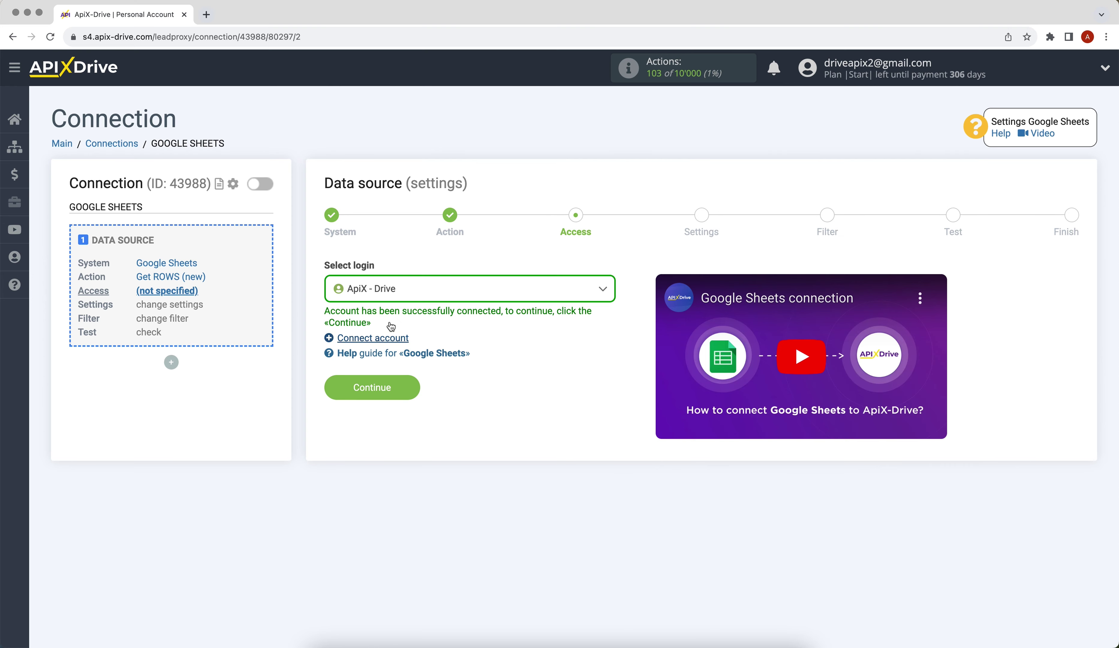
Select the ApiX - Drive login and continue to settings.
left_click(388, 290)
left_click(393, 383)
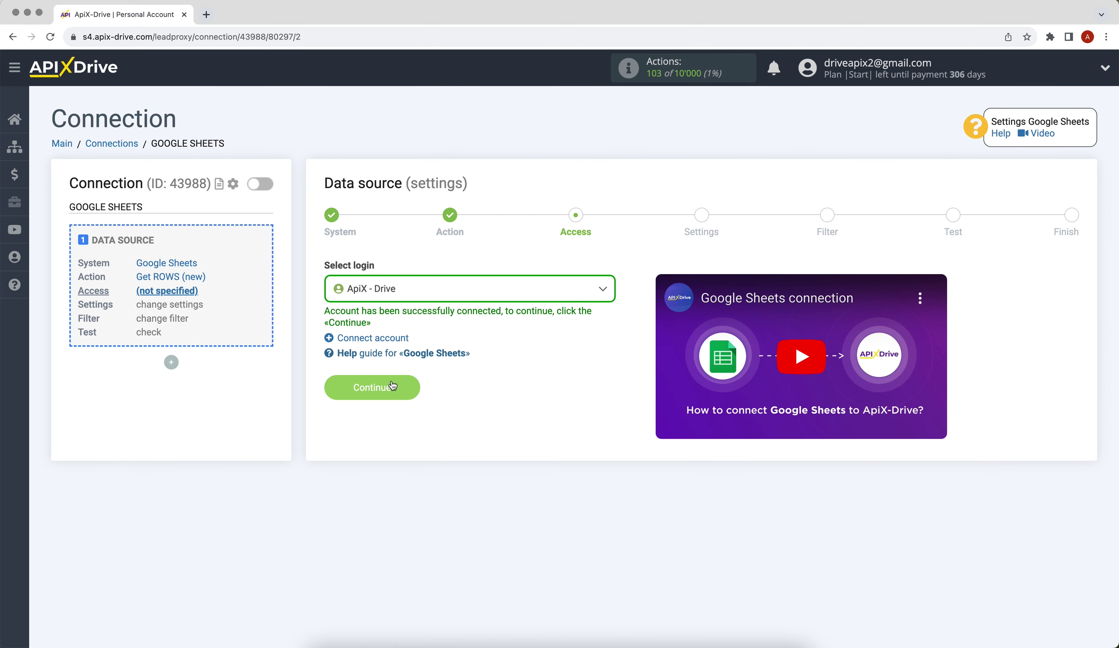
left_click(336, 383)
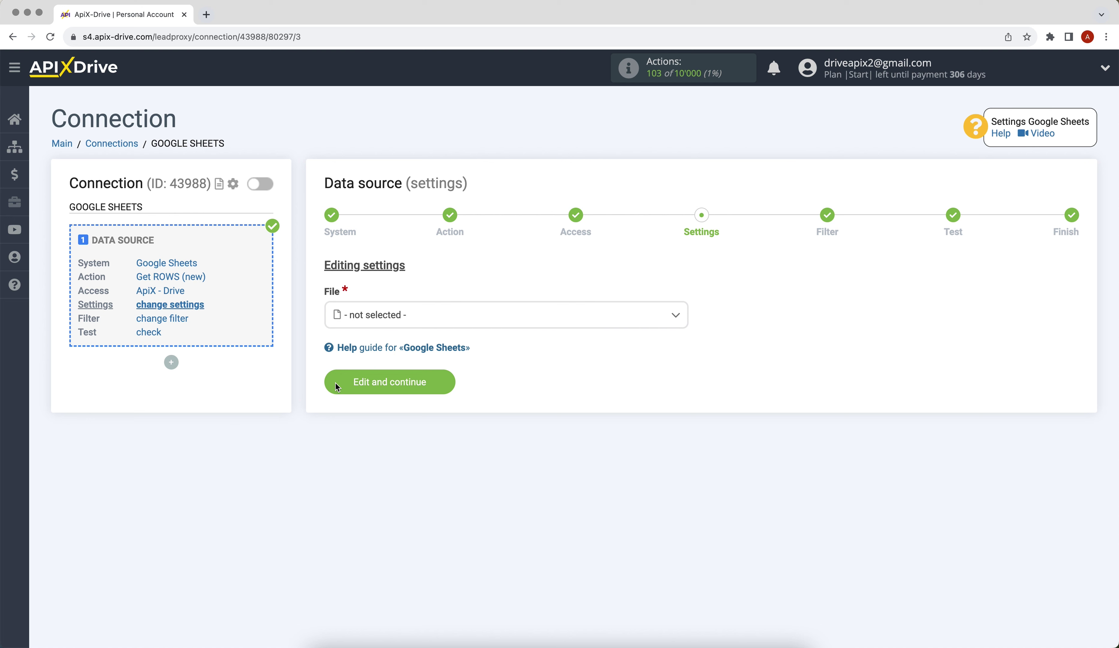
Choose the ApiX-Drive file and sheet 1 as the source.
left_click(374, 316)
left_click(380, 397)
left_click(358, 377)
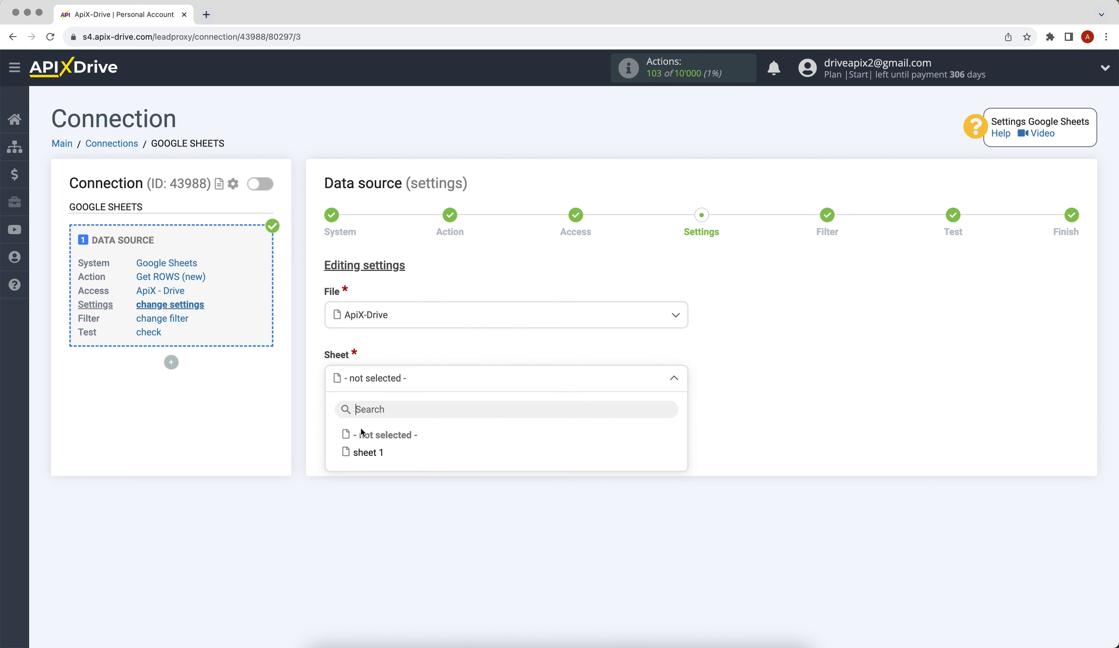
left_click(366, 451)
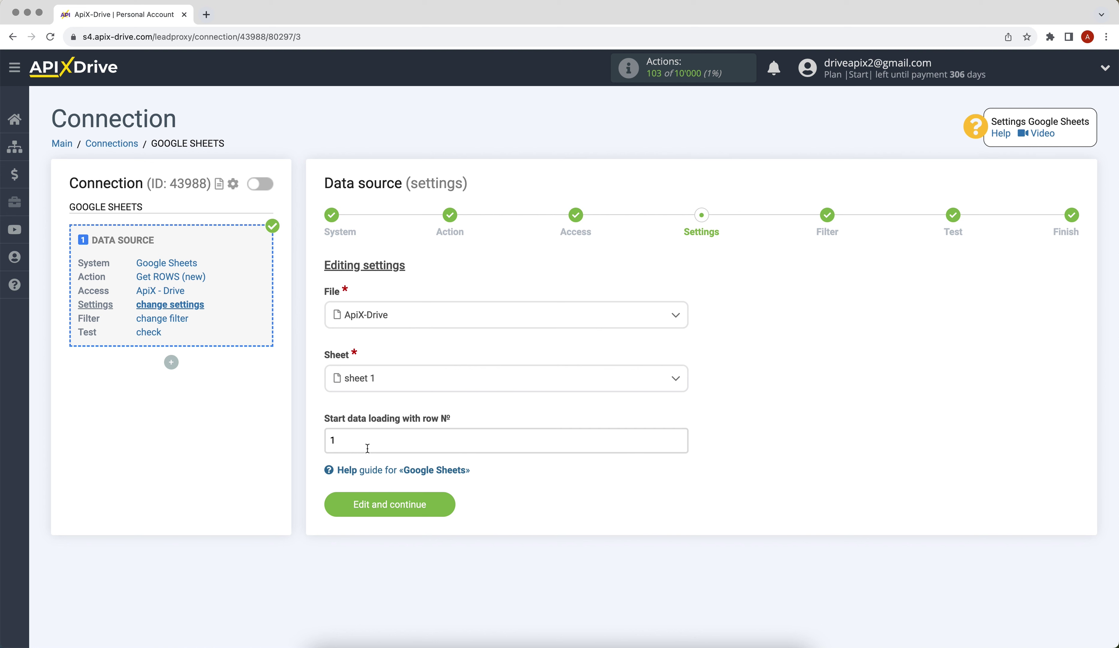
Set data loading to start at row 2 and save the source settings.
left_click(347, 439)
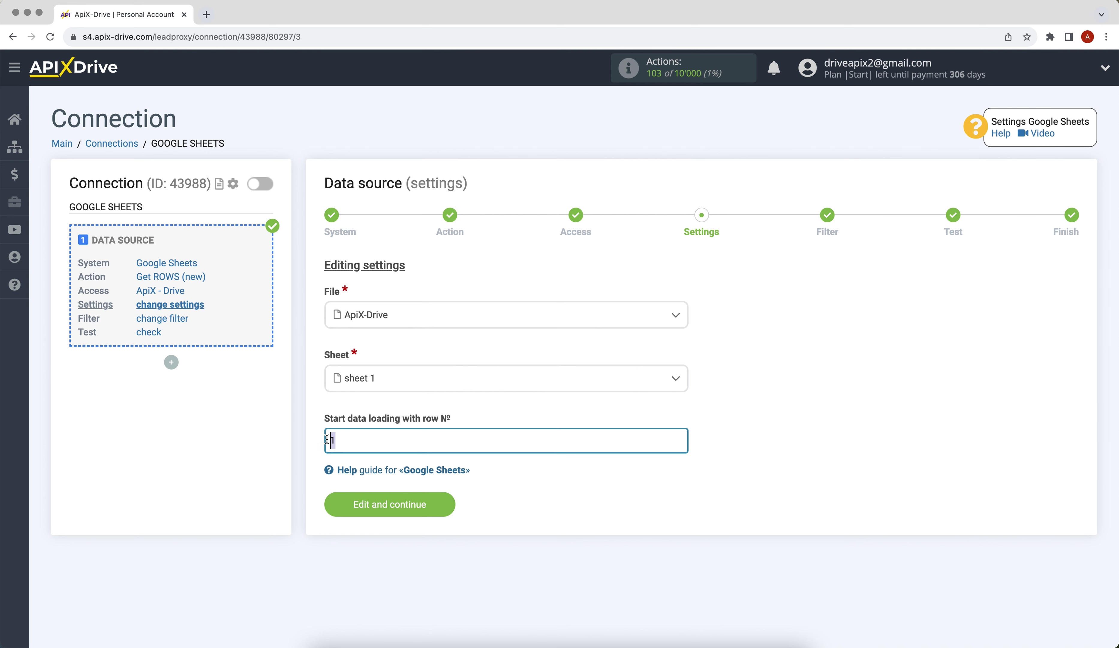
key("BackSpace")
type("2")
left_click(340, 504)
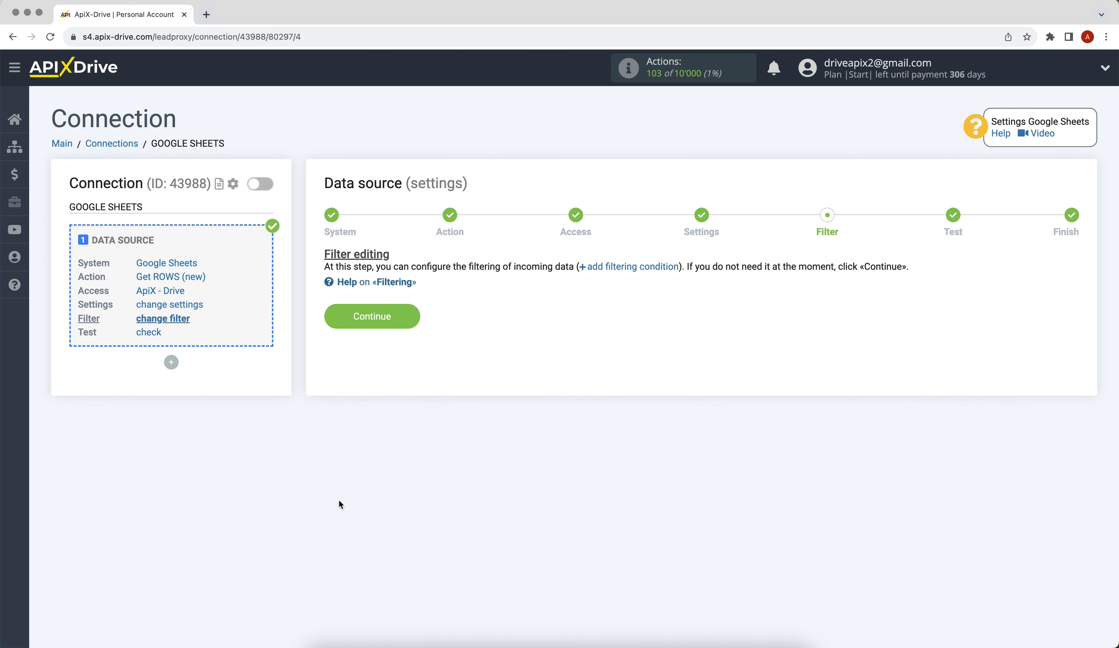
Skip the filter, accept the test row with columns A–D, and finish the source setup.
left_click(334, 321)
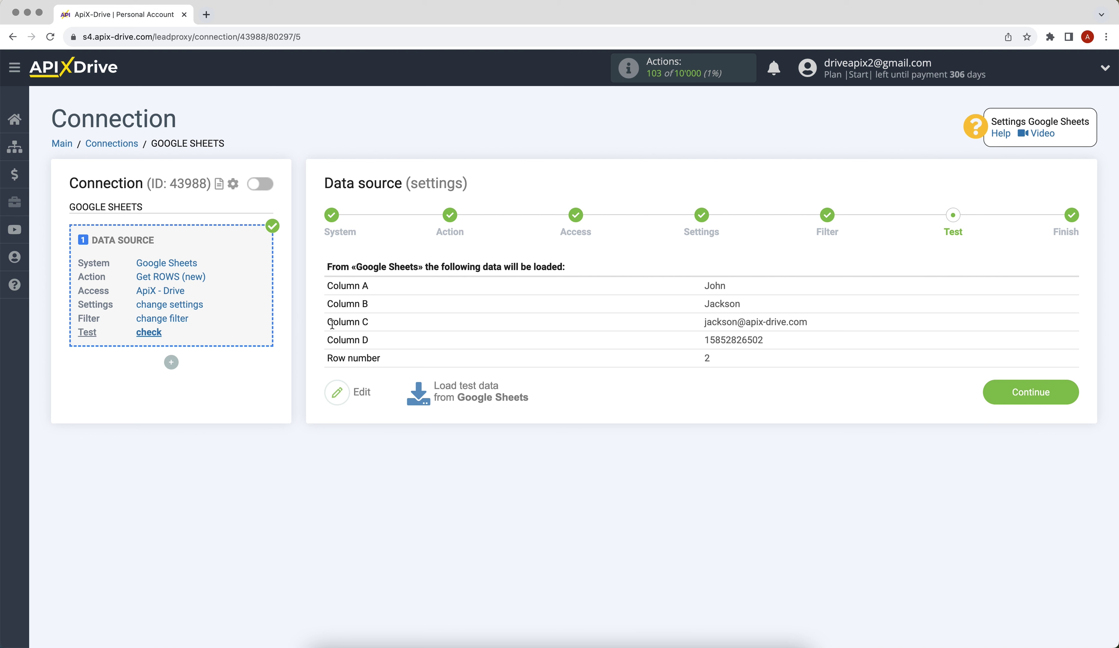
left_click(991, 400)
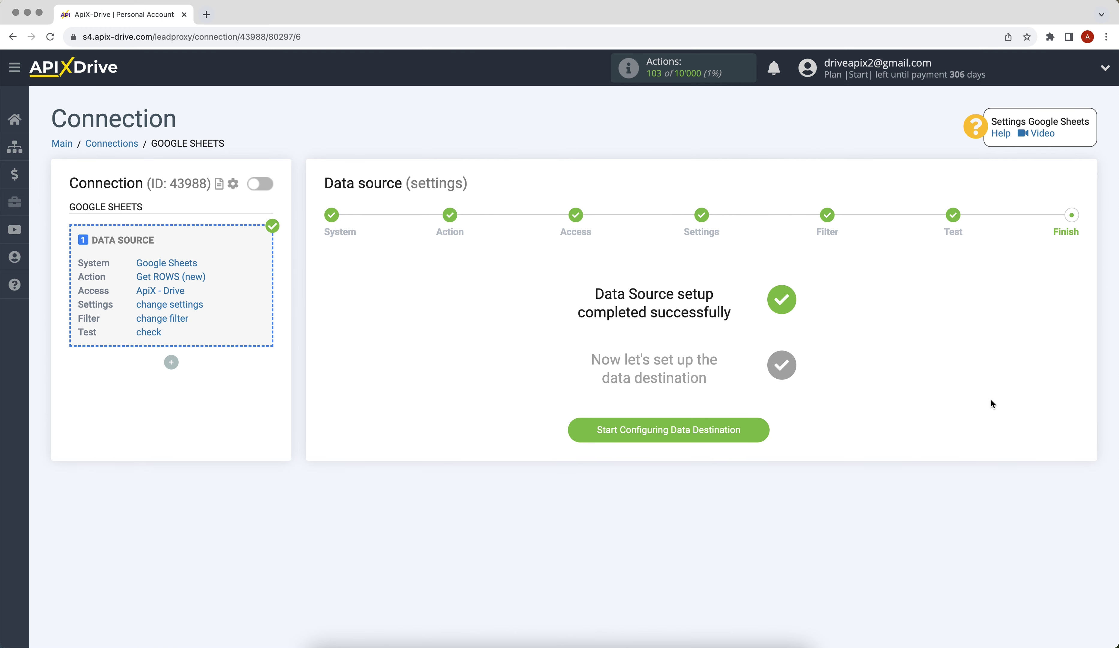
Start the data destination setup with Multitexter as the destination system.
left_click(582, 431)
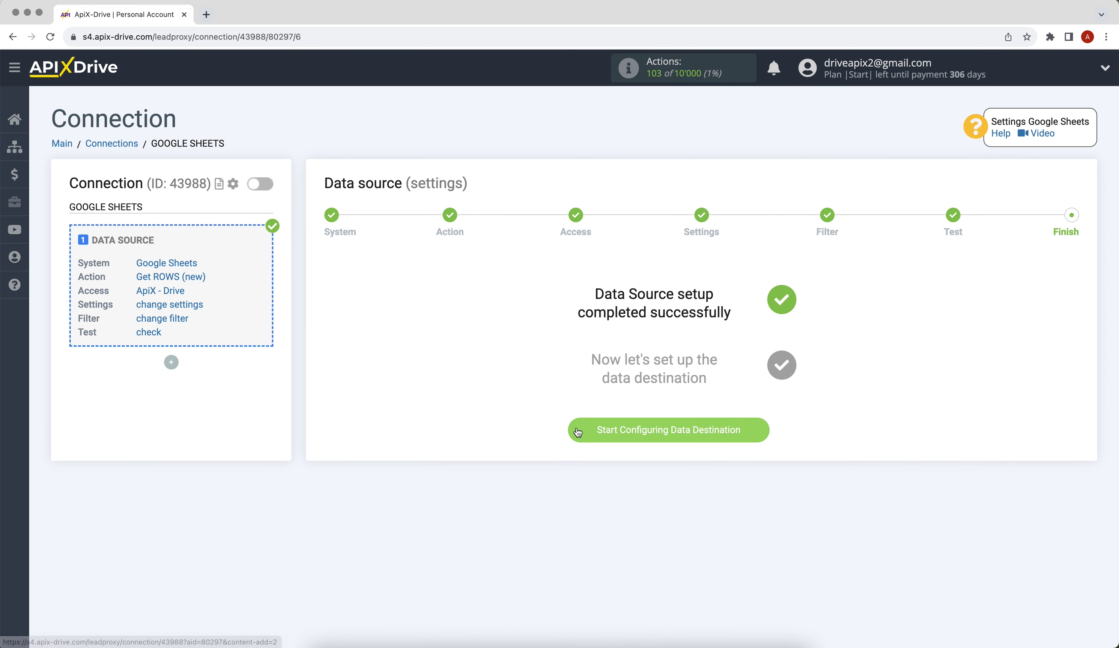
left_click(640, 288)
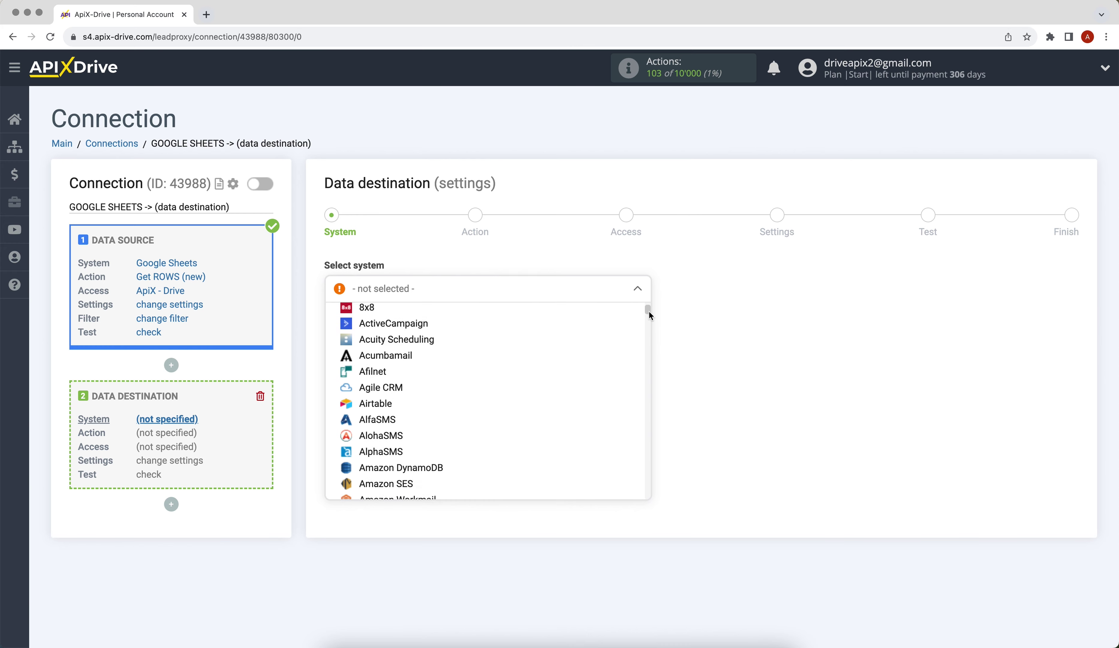
left_click_drag(649, 311, 662, 417)
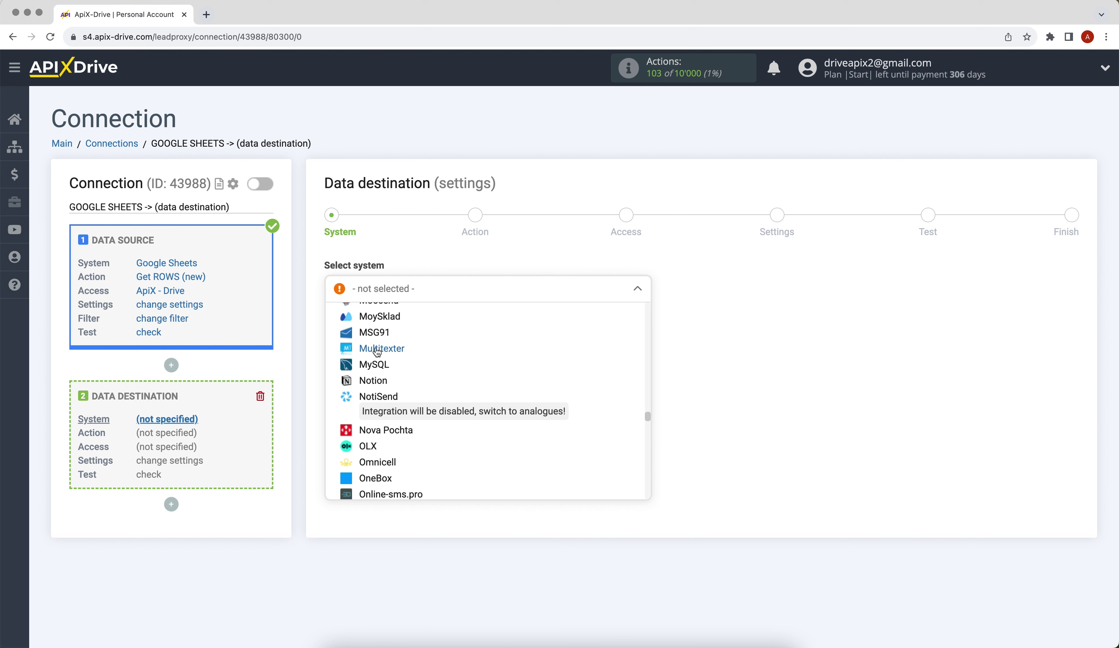
left_click(375, 348)
left_click(352, 327)
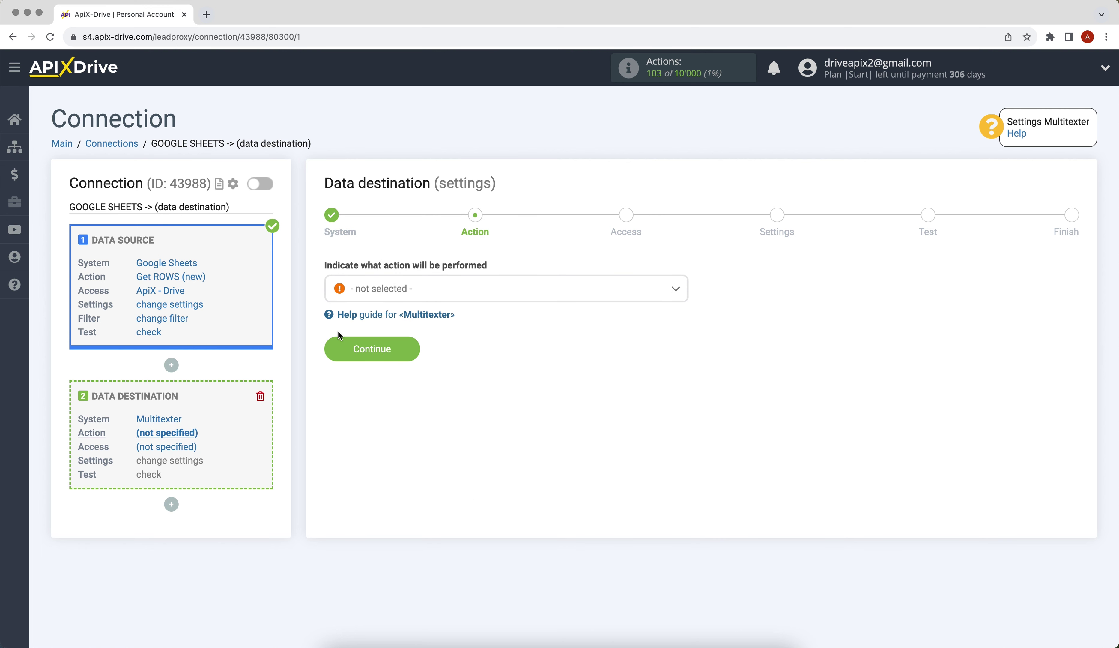
Choose Send SMS as the destination action and continue to account access.
left_click(369, 295)
left_click(375, 363)
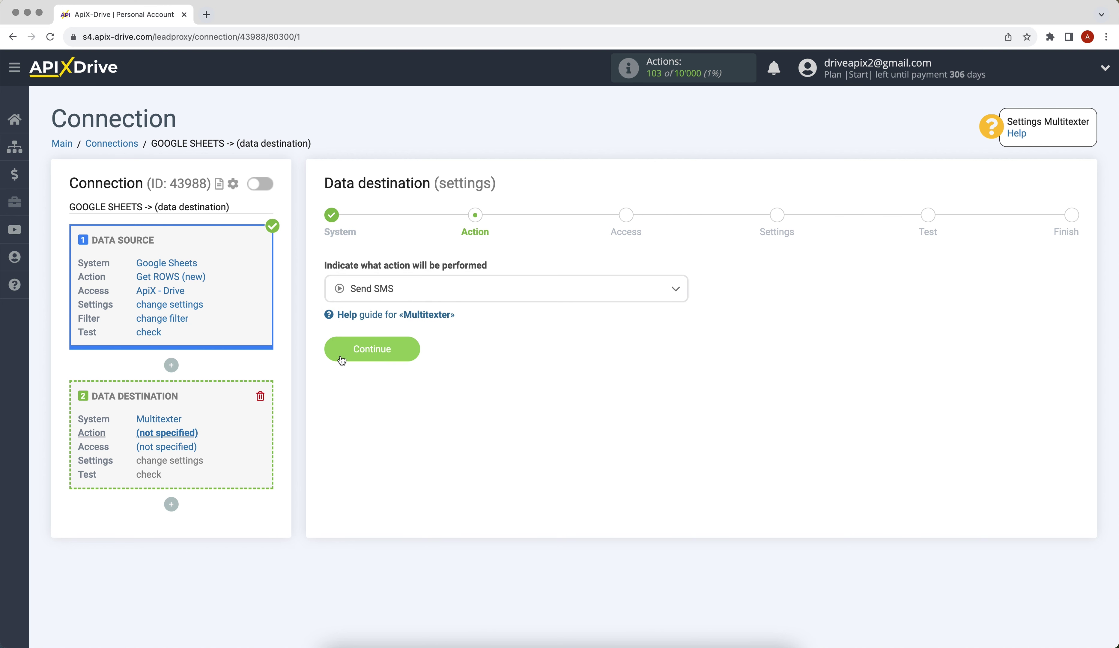
left_click(342, 359)
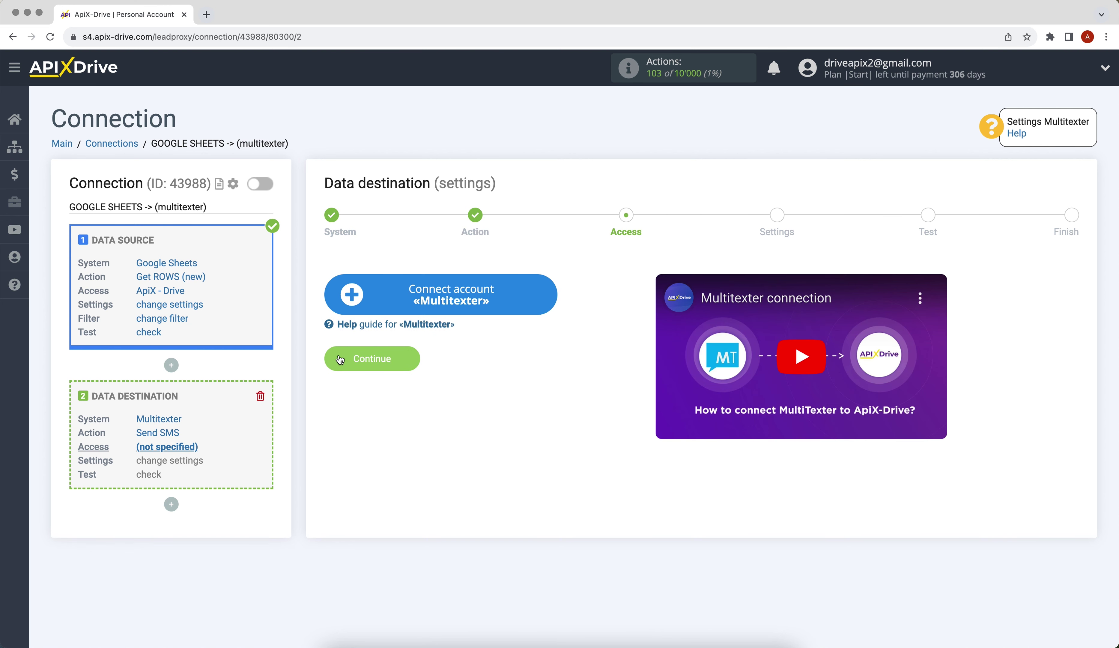
Begin connecting a Multitexter account, which asks for its API key.
left_click(375, 293)
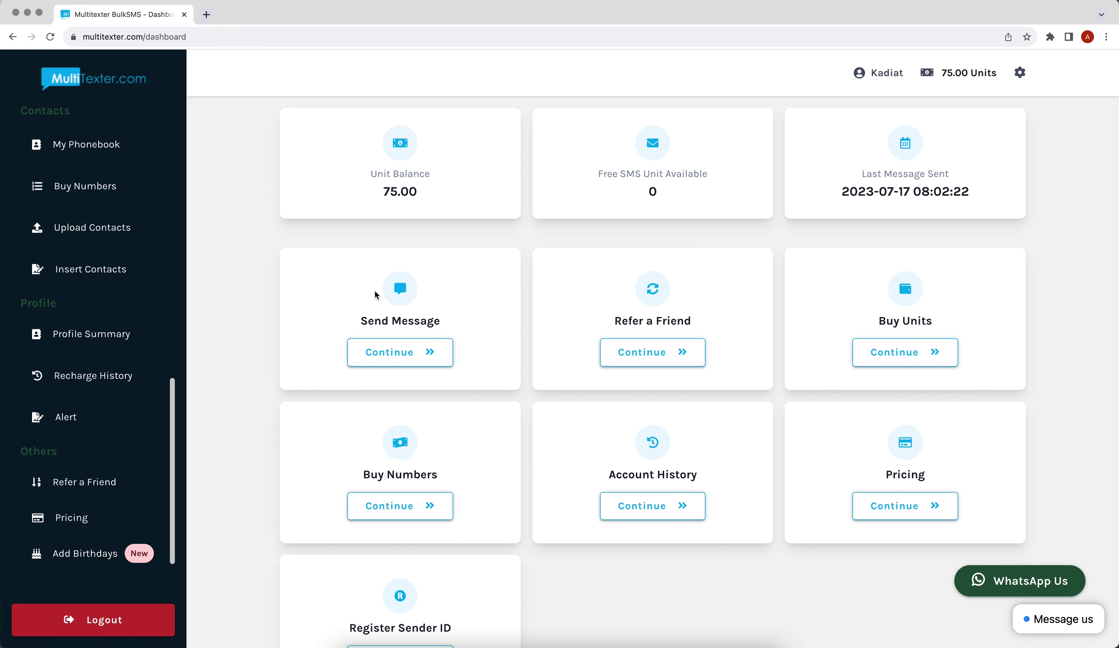
Reveal the API key in Multitexter Account Settings and return to ApiX-Drive's API Key field.
left_click(1020, 72)
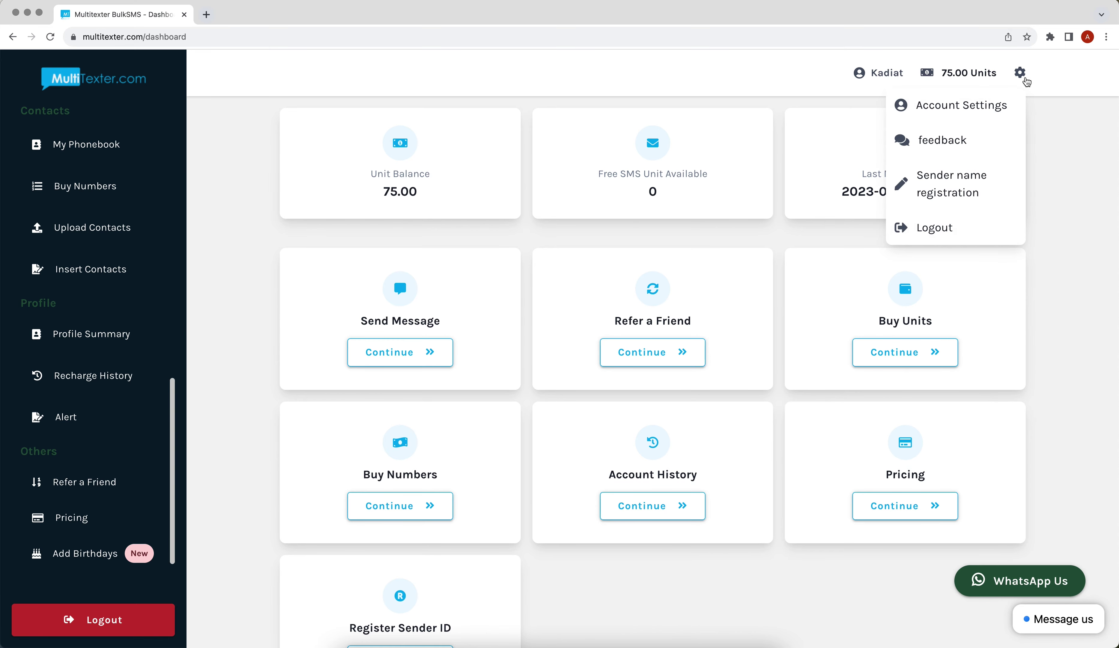
left_click(1008, 102)
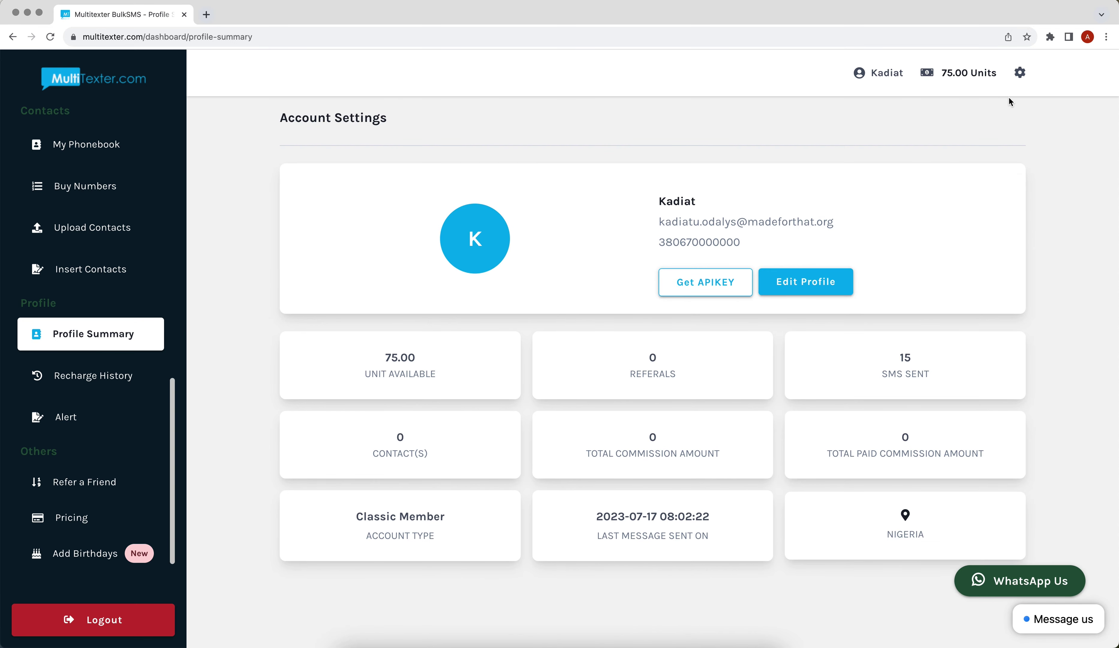
left_click(703, 282)
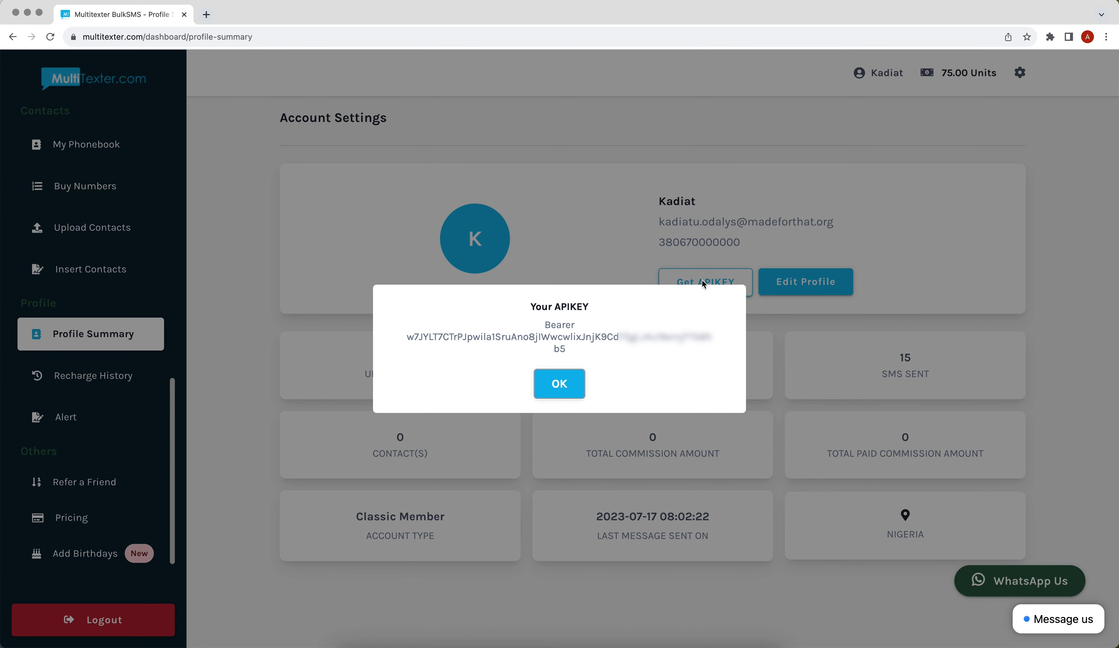
right_click(430, 322)
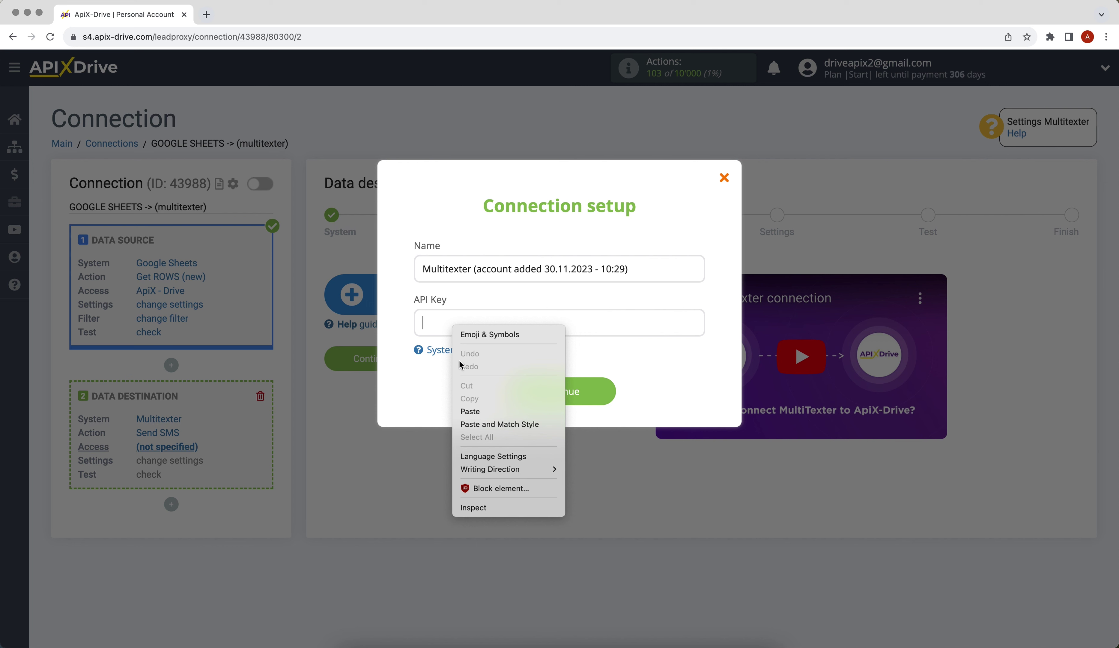
Paste the Multitexter API key, save the account, select that login and continue.
left_click(466, 404)
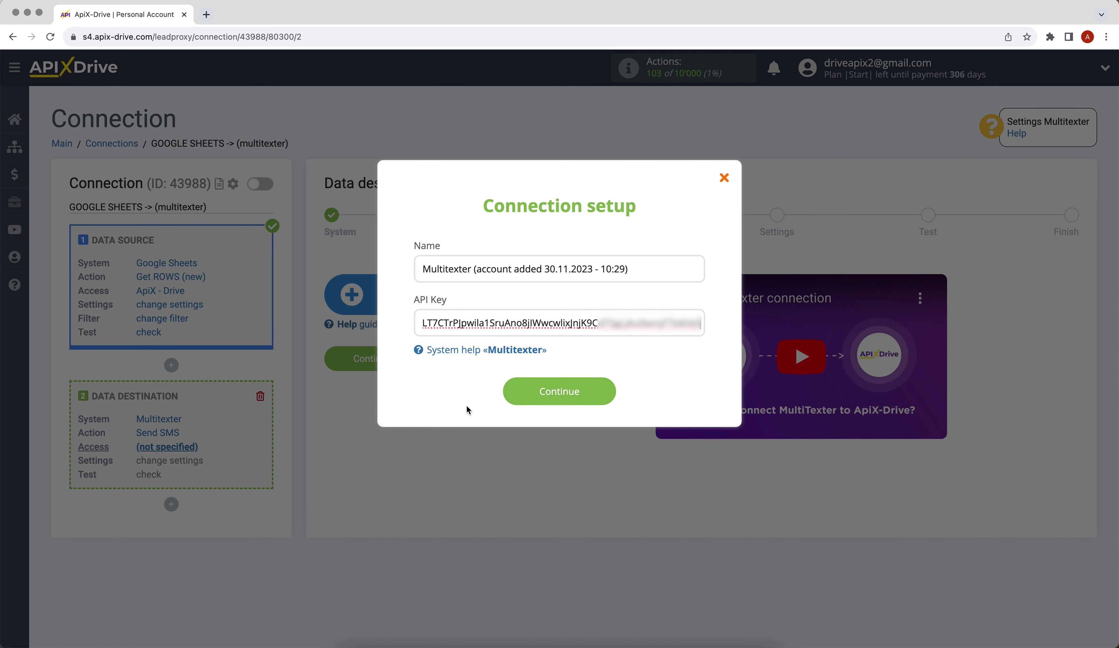
left_click(512, 400)
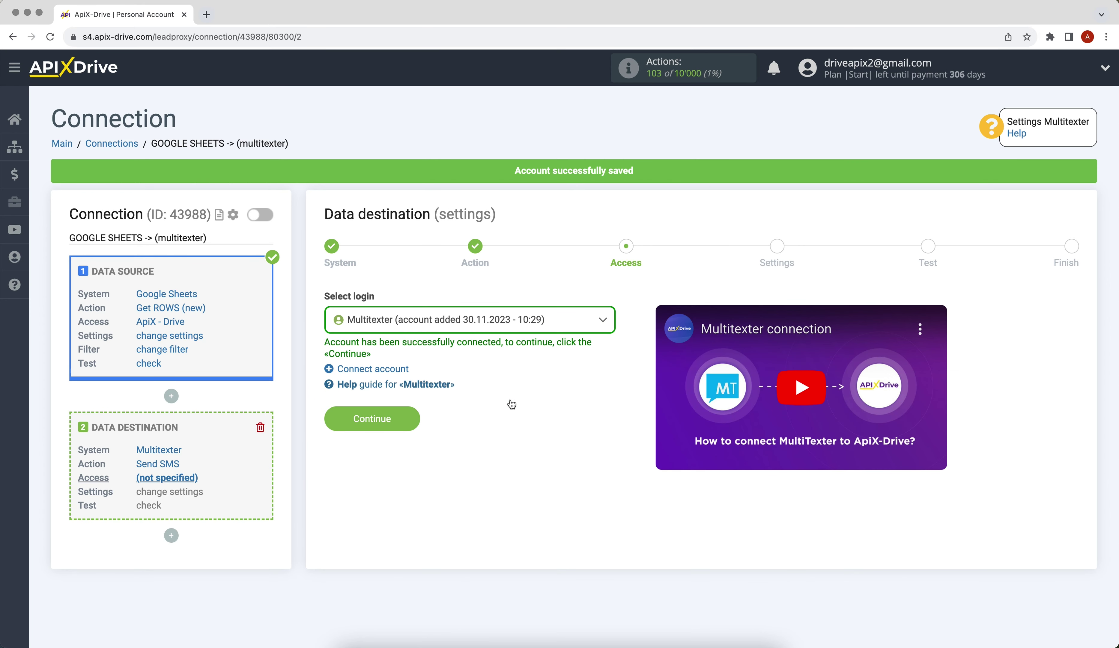
left_click(495, 325)
left_click(496, 405)
left_click(417, 419)
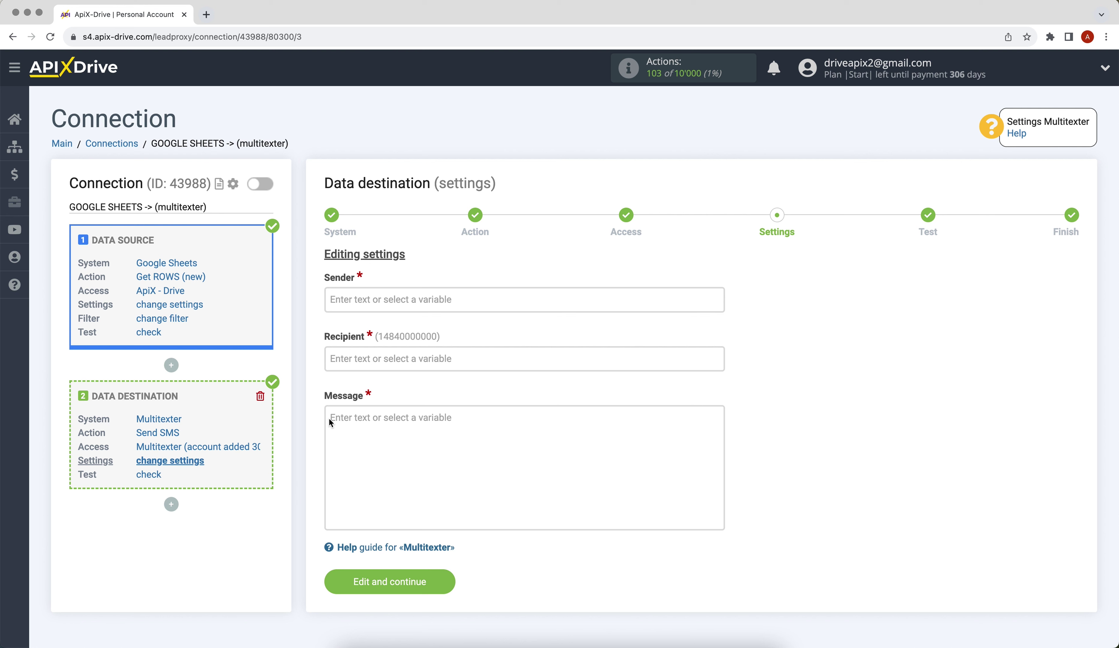
Map Recipient to Column D and set Sender to 'ApiX-Drive'.
left_click(376, 362)
scroll(517, 370, "down", 5)
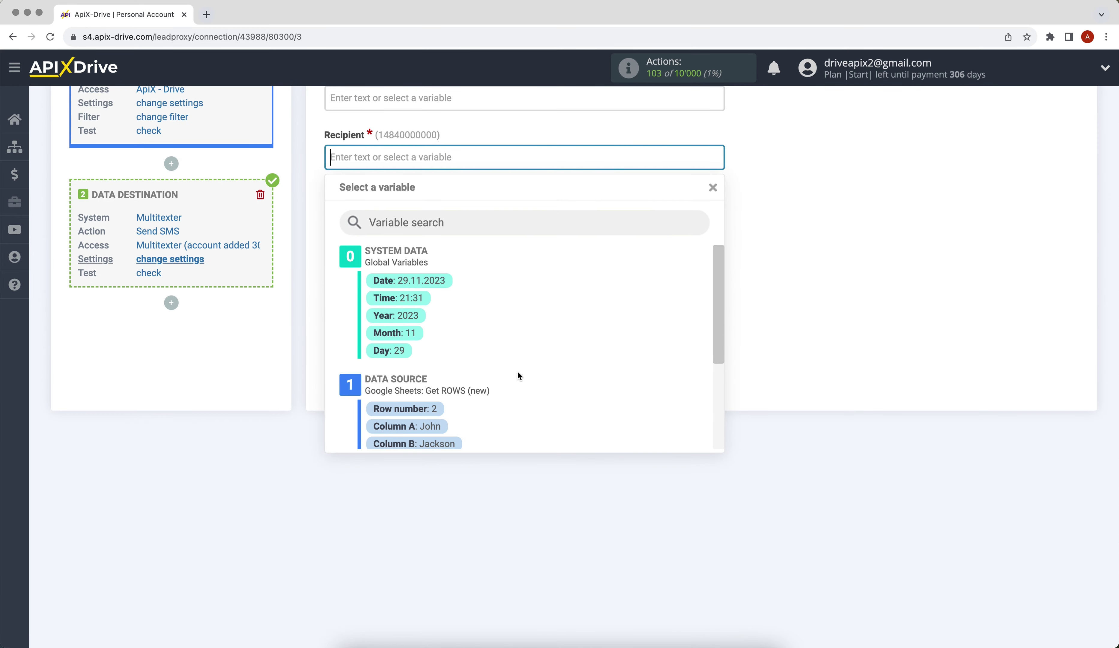
left_click_drag(715, 317, 716, 356)
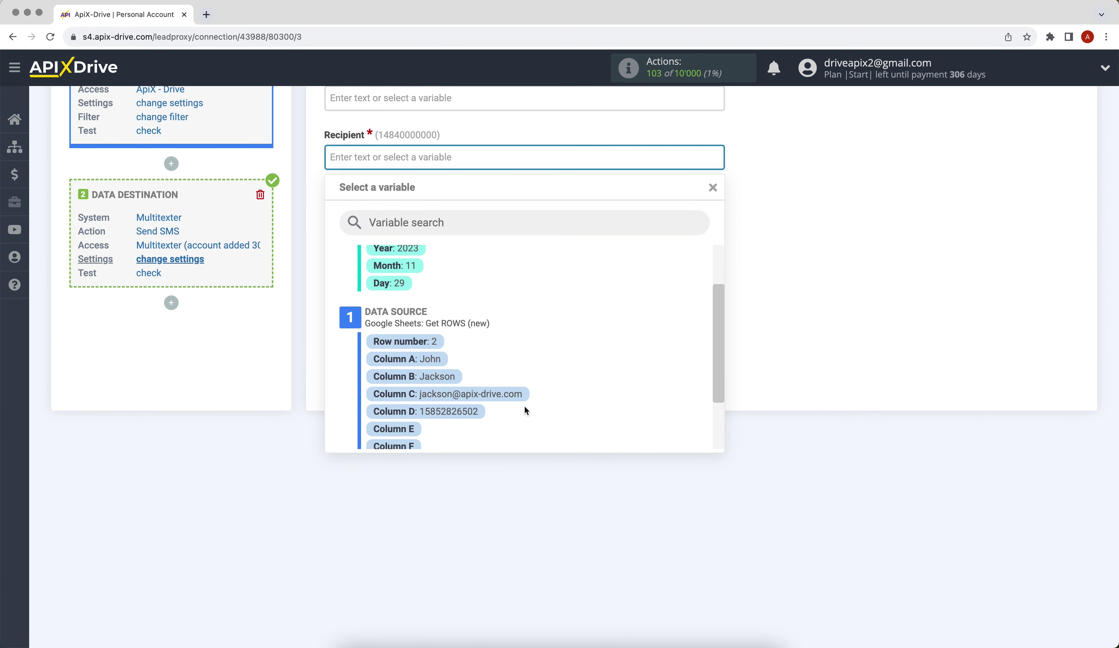
left_click(465, 413)
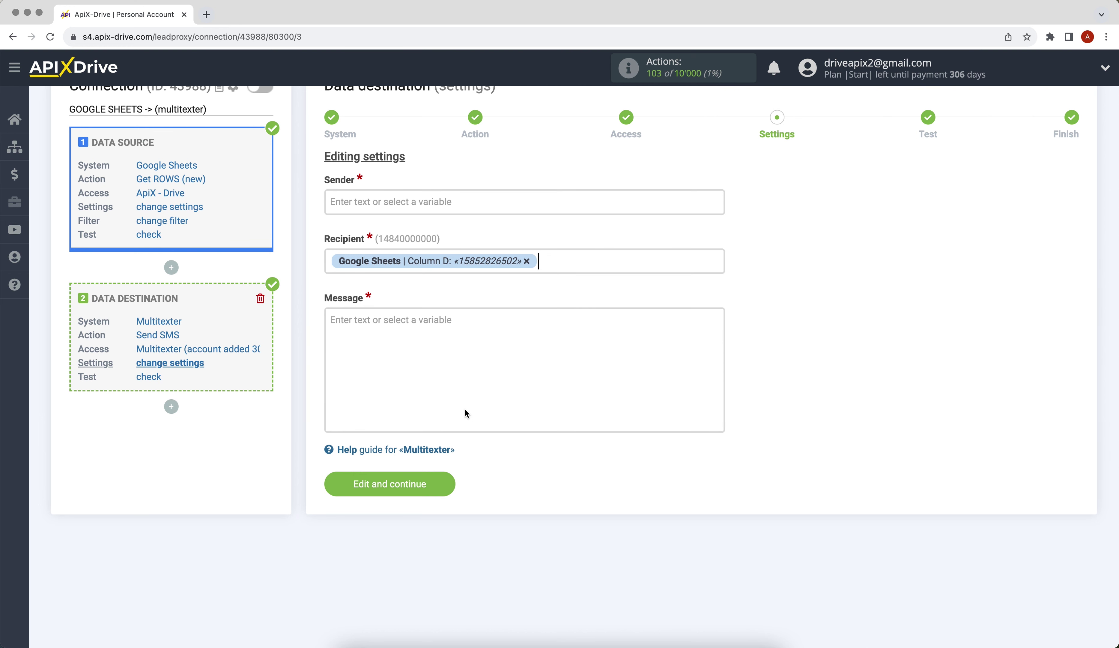
left_click(372, 195)
type("Api")
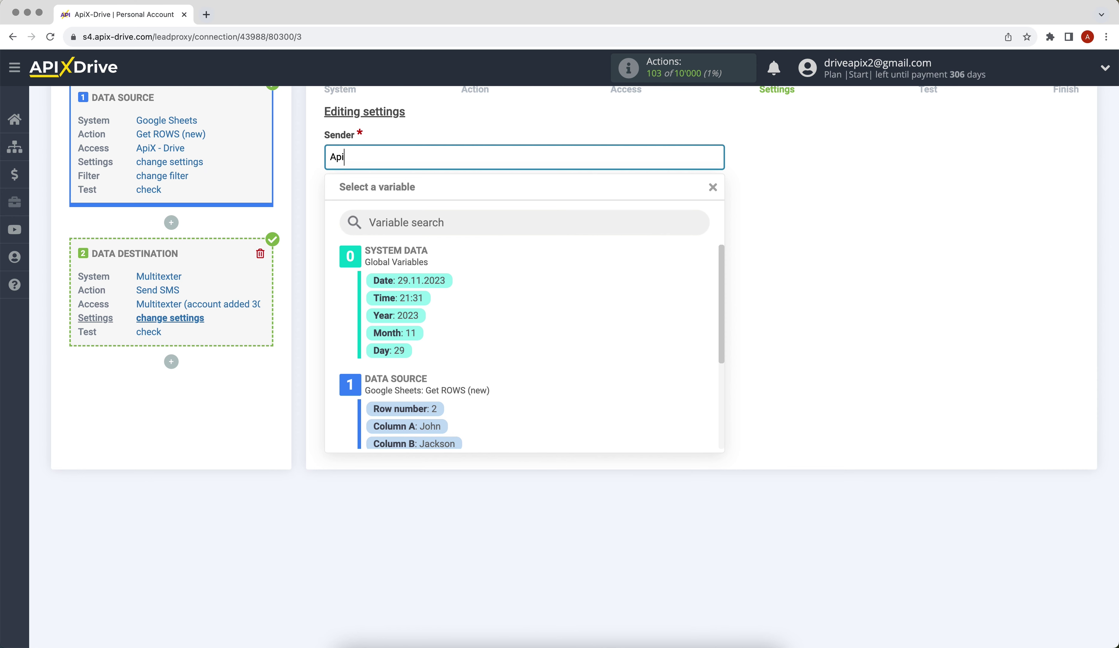
type("X-Drive")
left_click(758, 320)
Write the message 'Hello. [Column A] [Column B]!' with a second line 'We will contact you soon!'.
left_click(523, 278)
type("Hell")
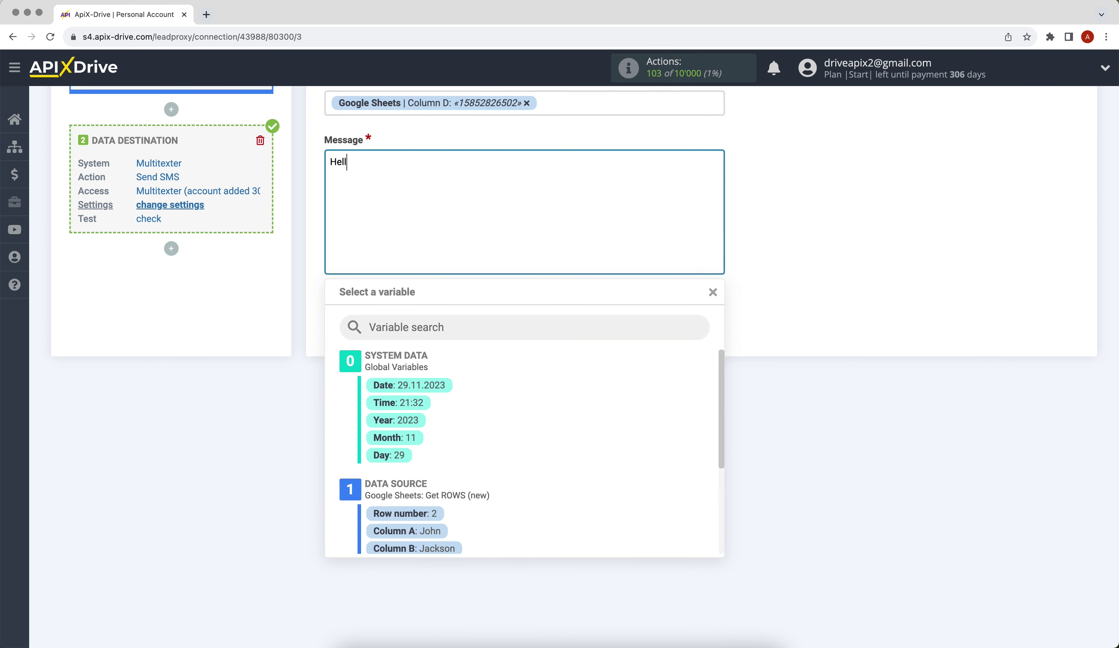
type("o.")
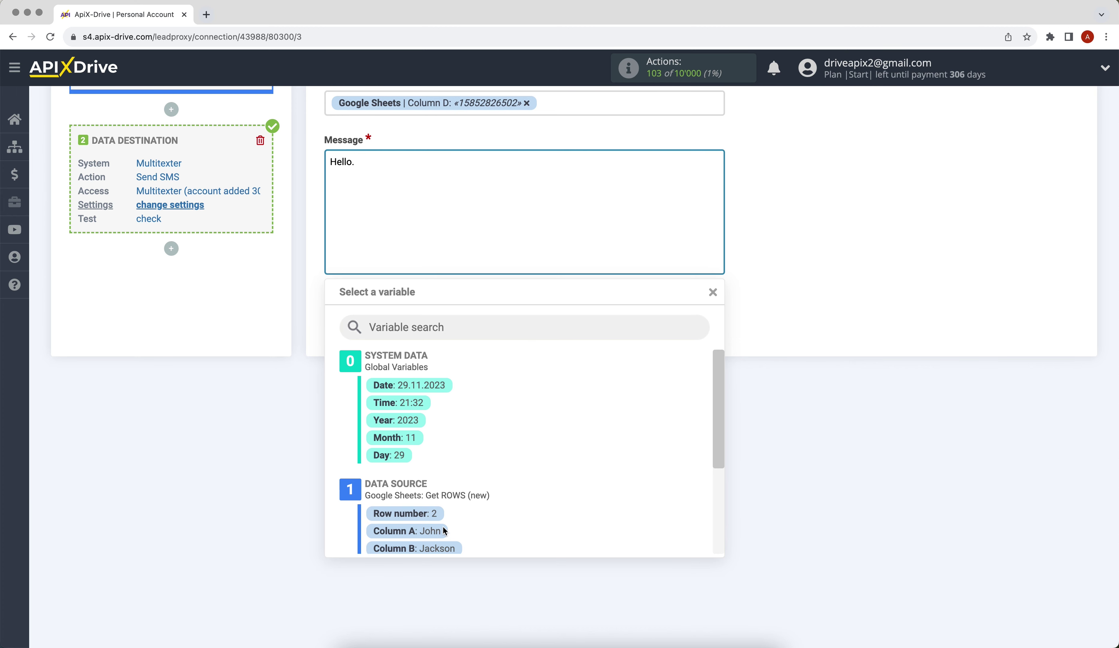
left_click(438, 540)
left_click(566, 166)
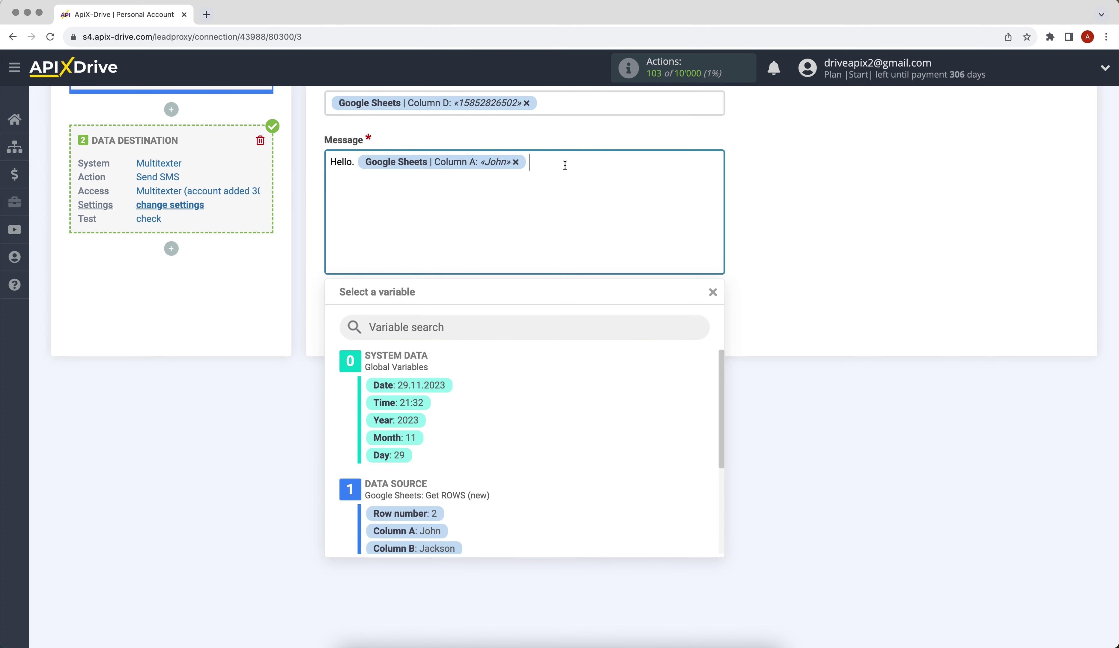
left_click(457, 552)
type("!")
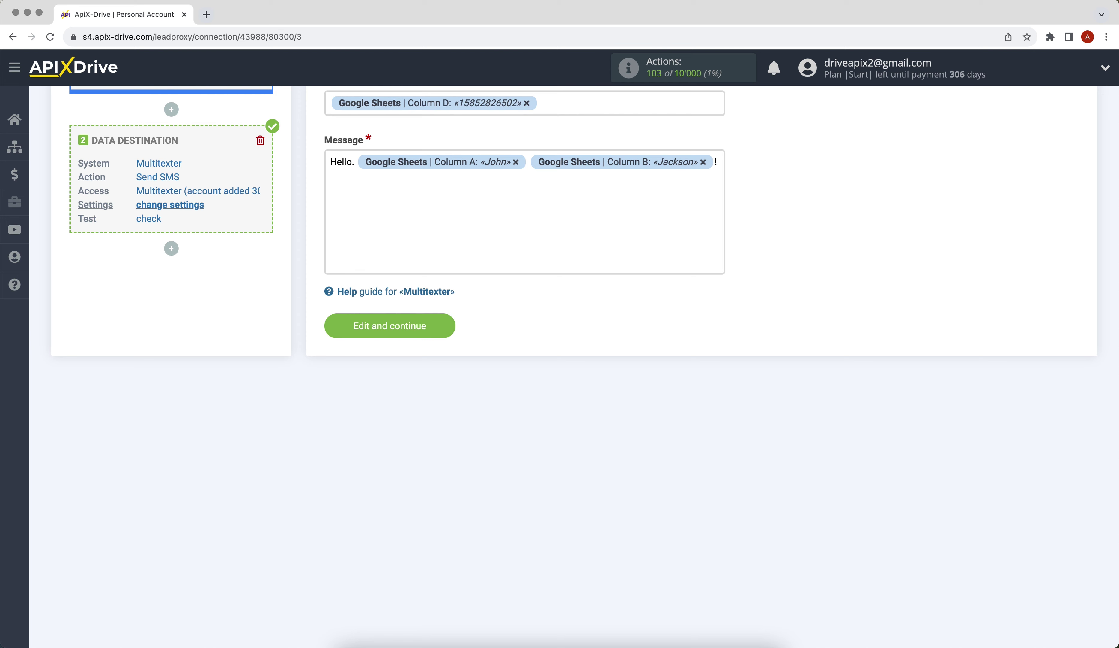
key("Return")
type("We will contact you soon!")
Save the Send SMS settings and send the sample row as a test SMS to Multitexter.
left_click(342, 335)
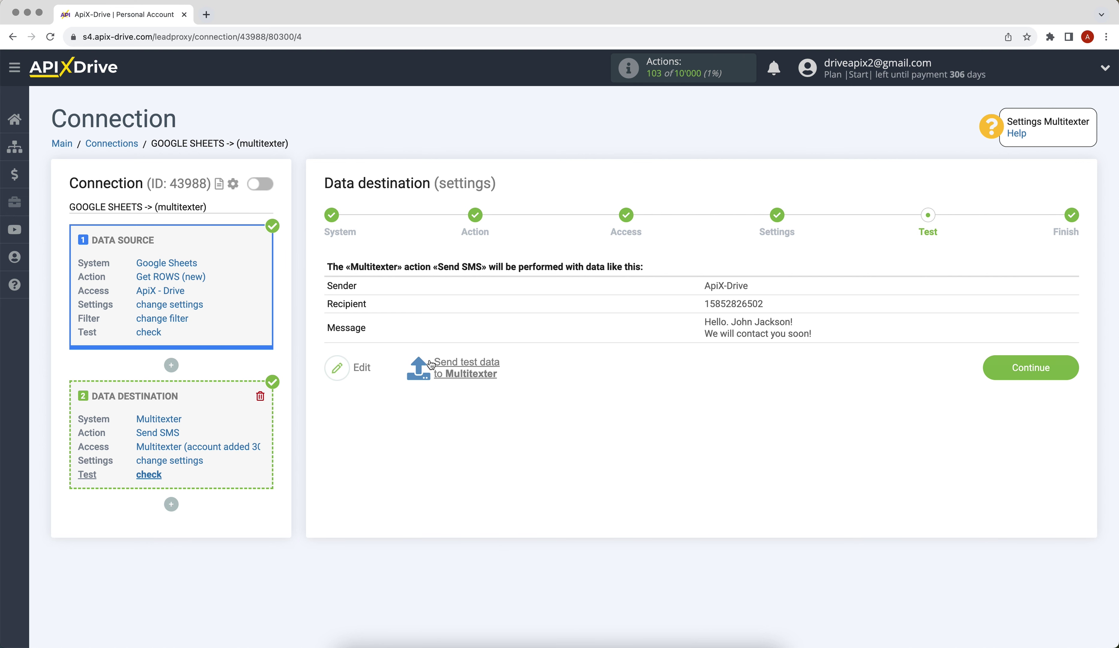
left_click(421, 368)
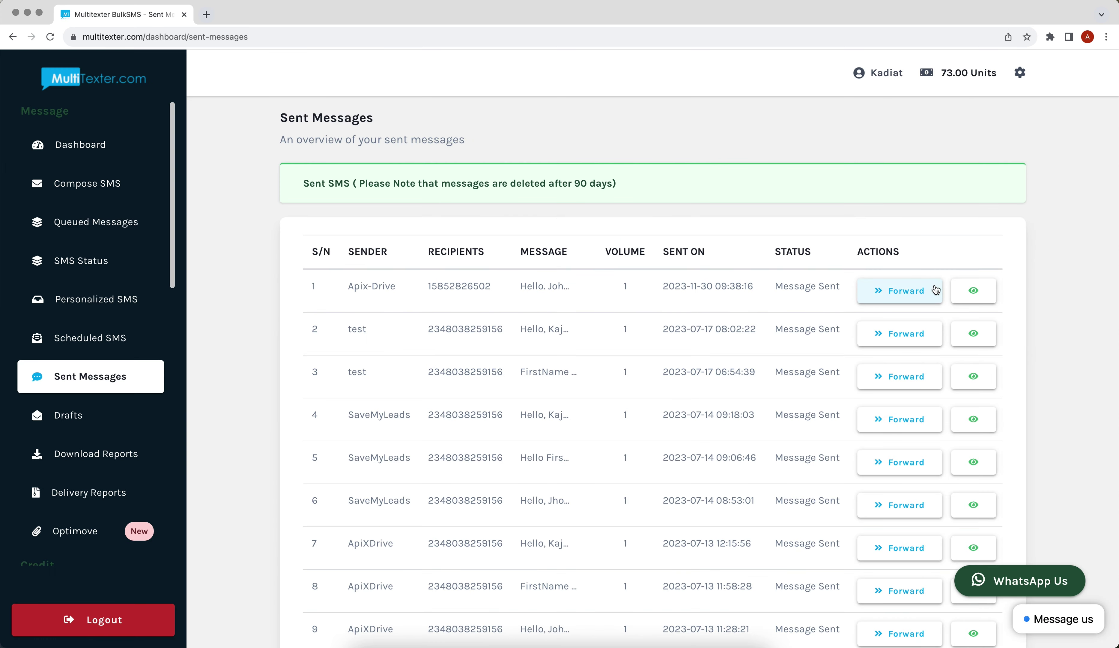
Confirm the test SMS appears in Multitexter's Sent Messages, then finish the ApiX-Drive destination setup.
left_click(973, 290)
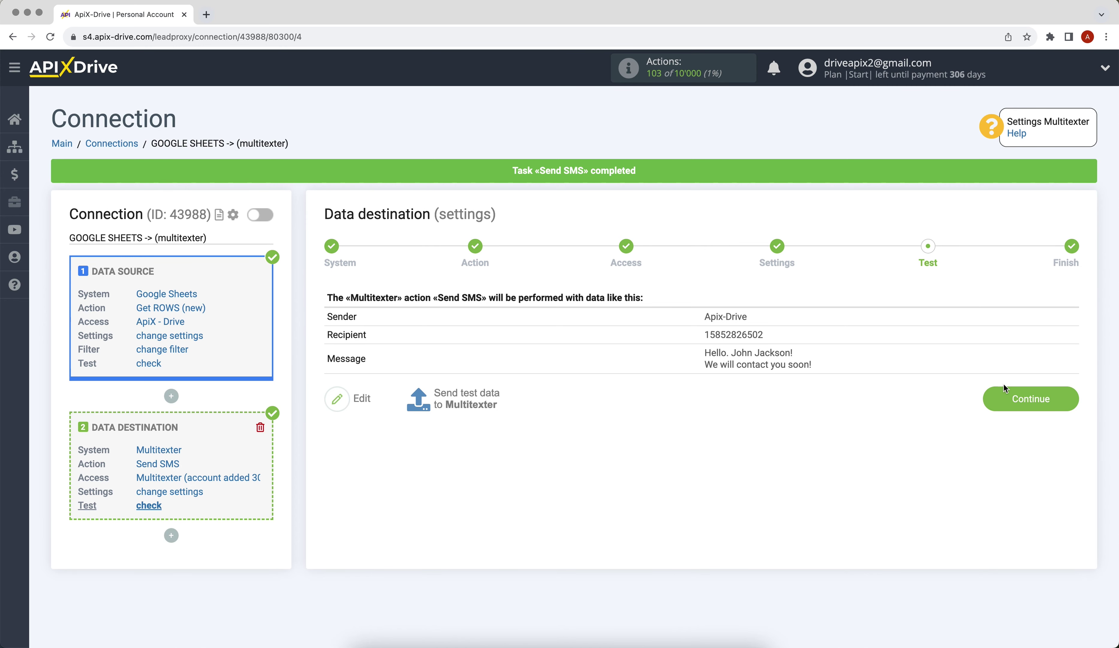
left_click(1008, 395)
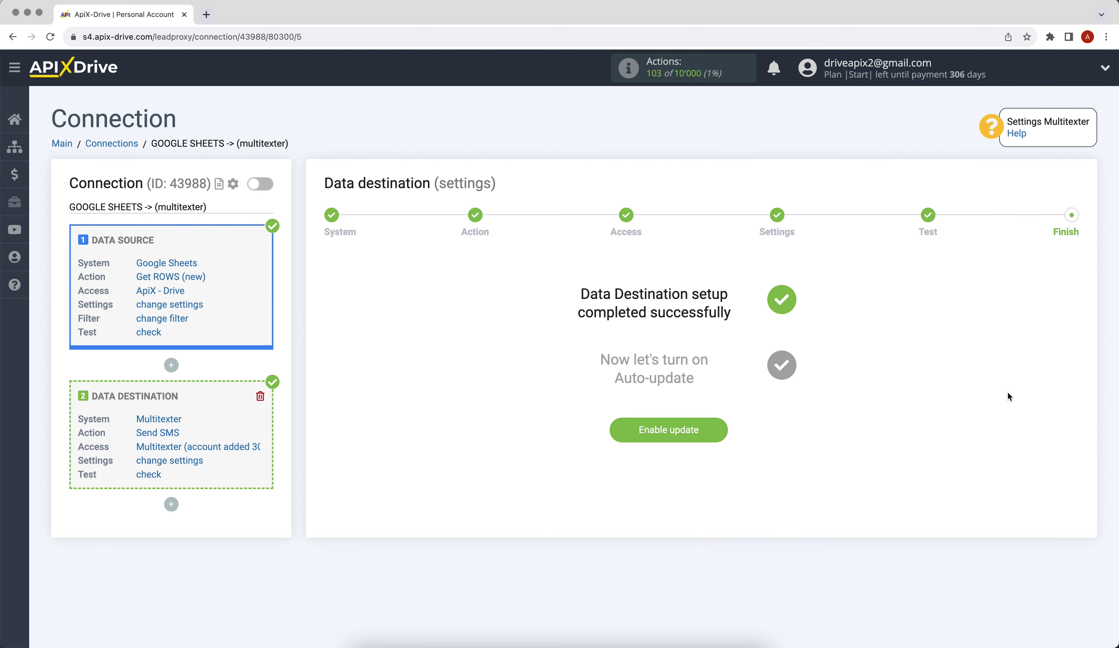
Enable auto-update on the Google Sheets → Multitexter connection and set its update interval to 5 minutes.
left_click(613, 430)
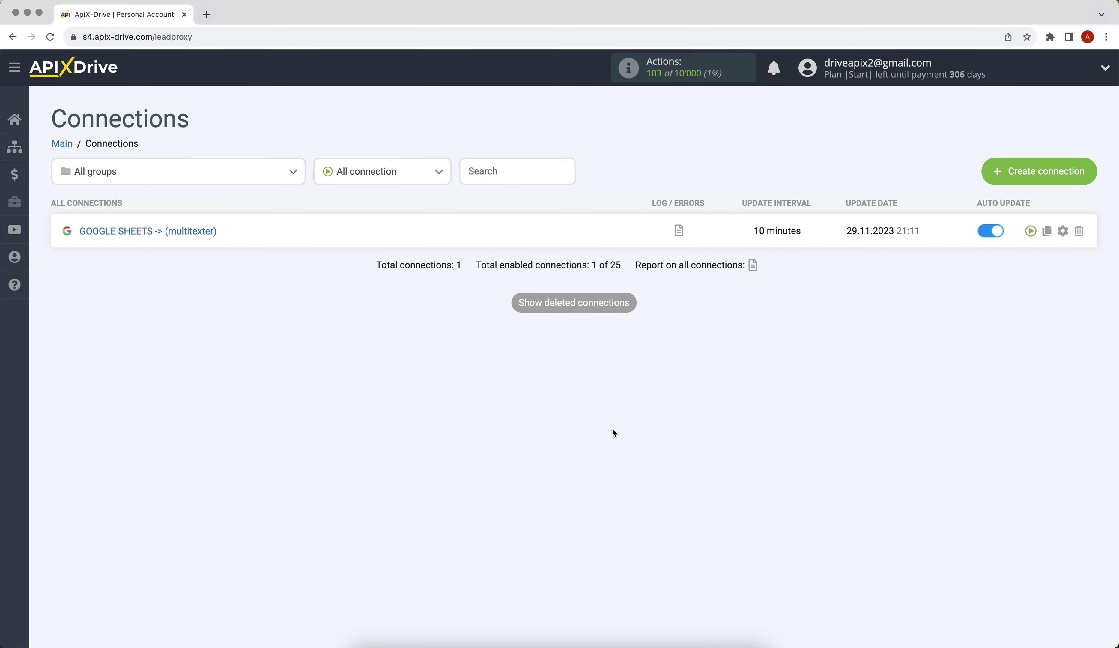
left_click(1063, 230)
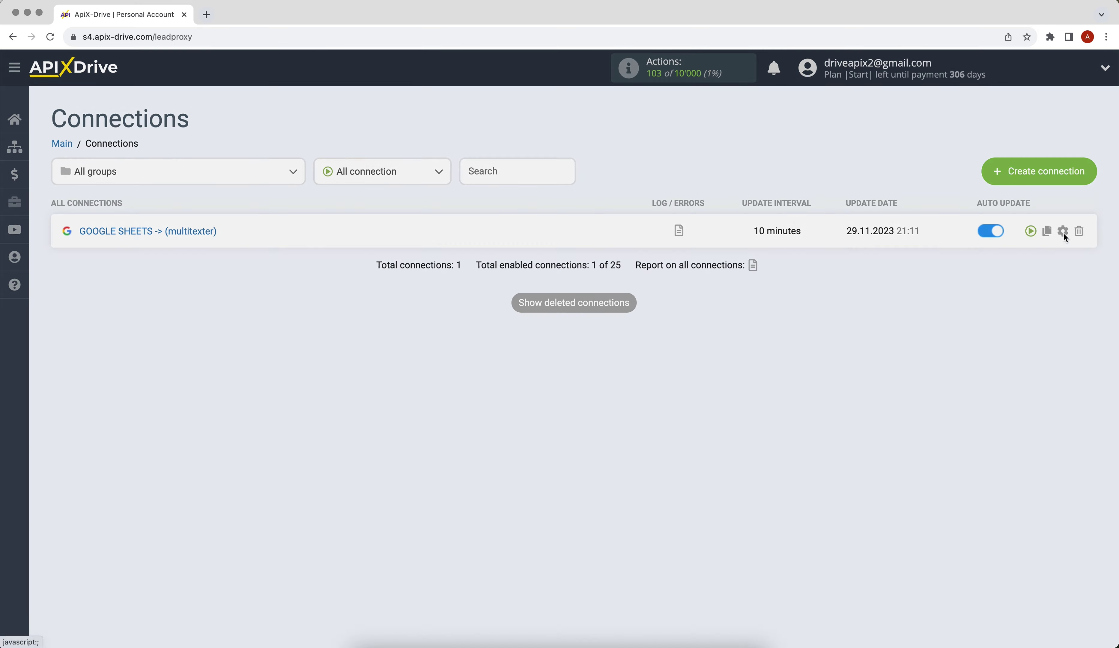
left_click(661, 359)
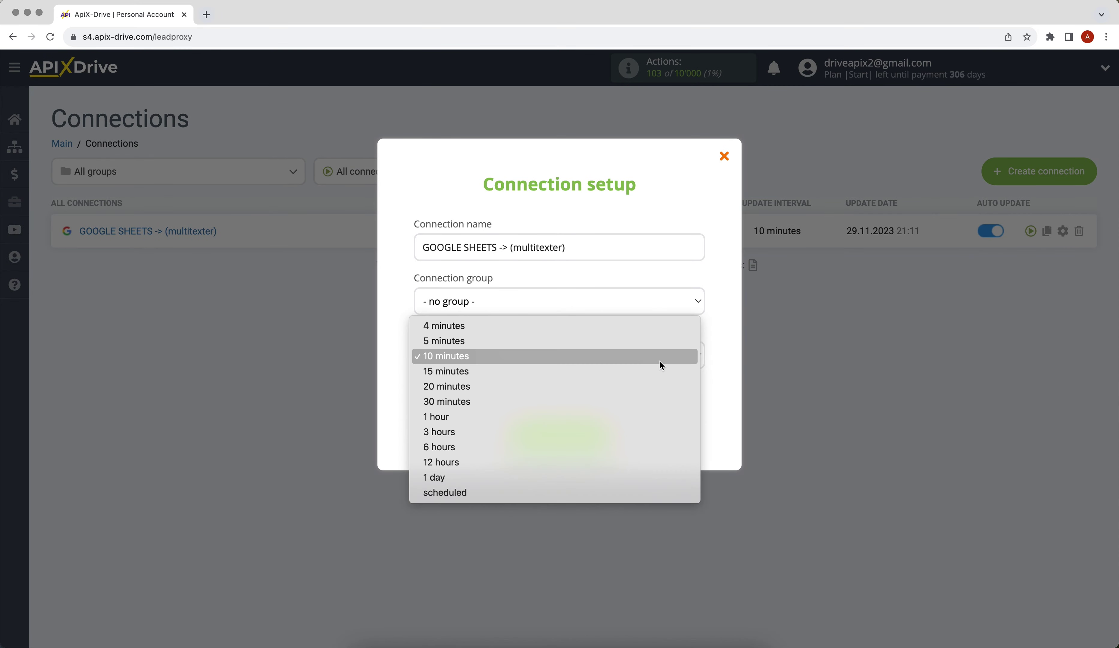
left_click(663, 342)
left_click(521, 430)
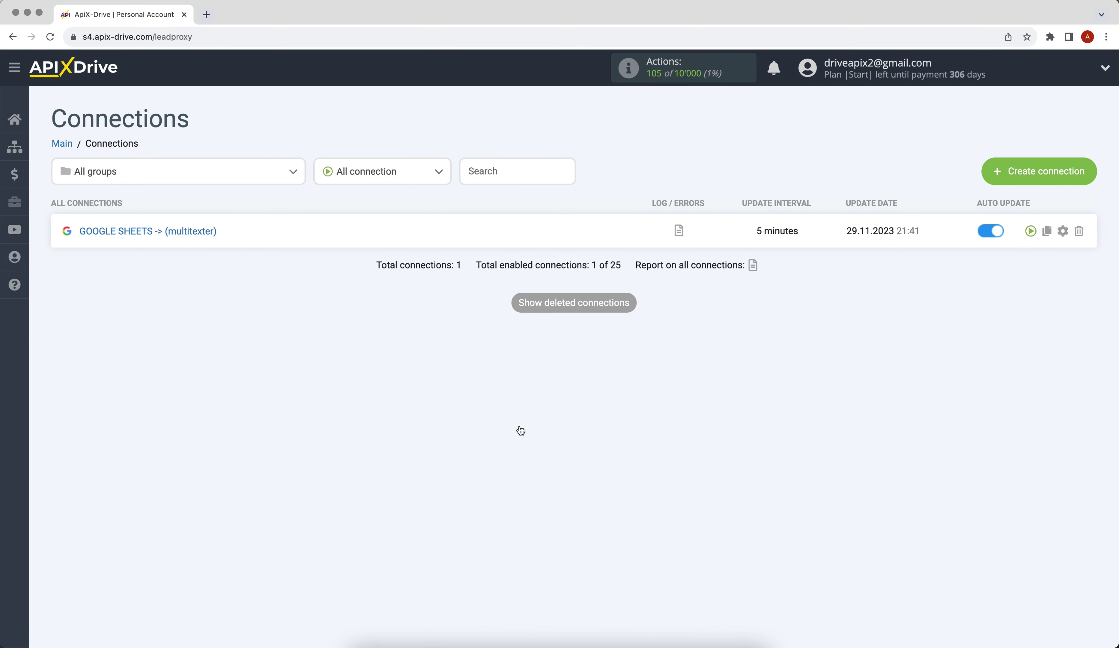